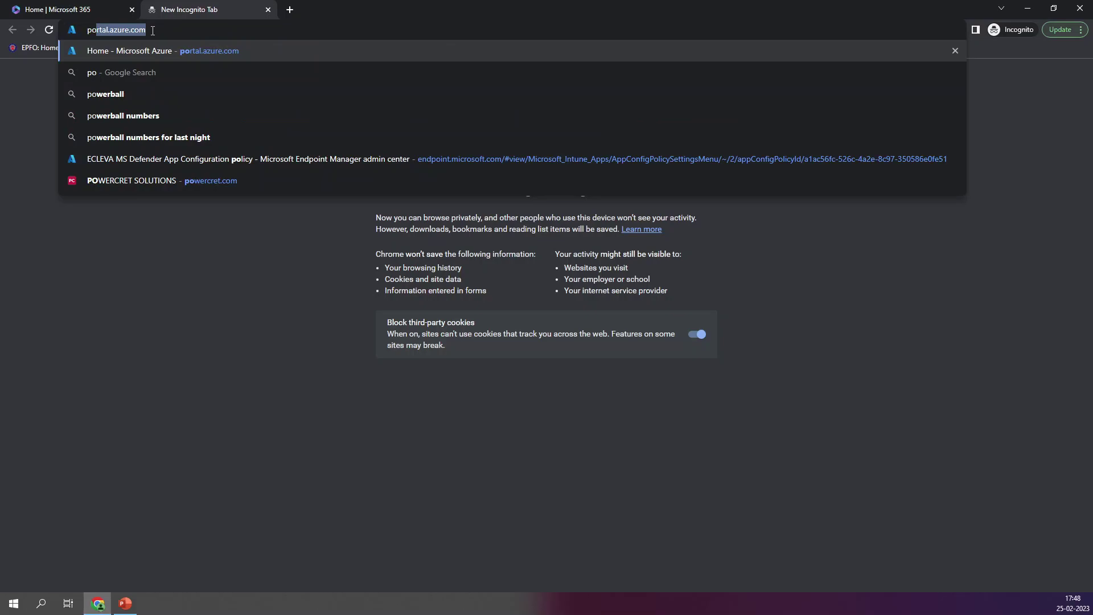
Load portal.azure.com, postponing the request for more security information, and open the Azure Active Directory service
key("Return")
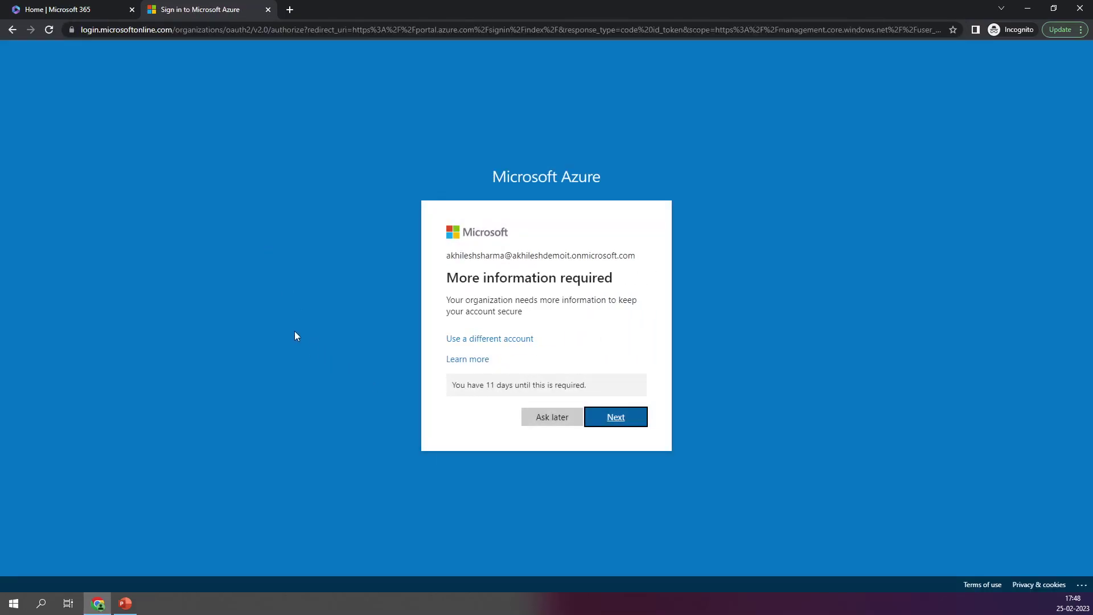
left_click(536, 422)
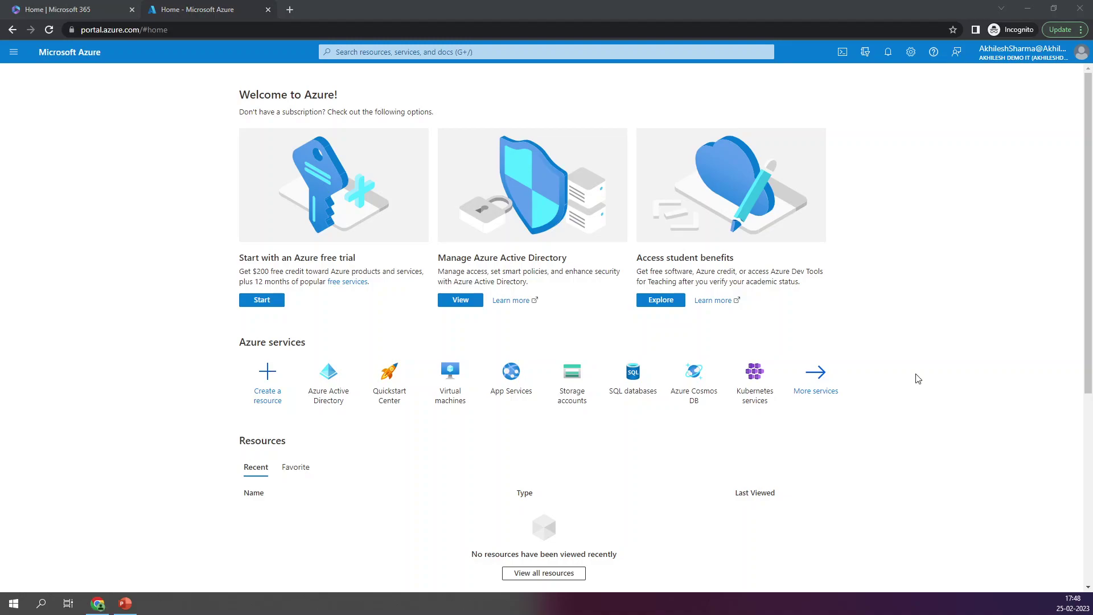
left_click(434, 53)
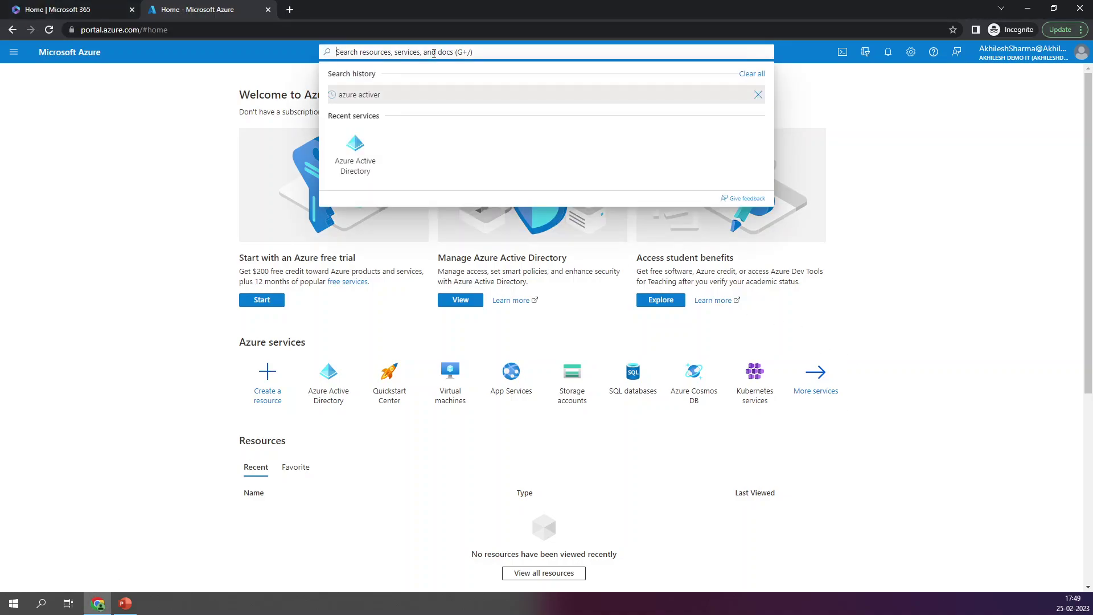
type("Azu")
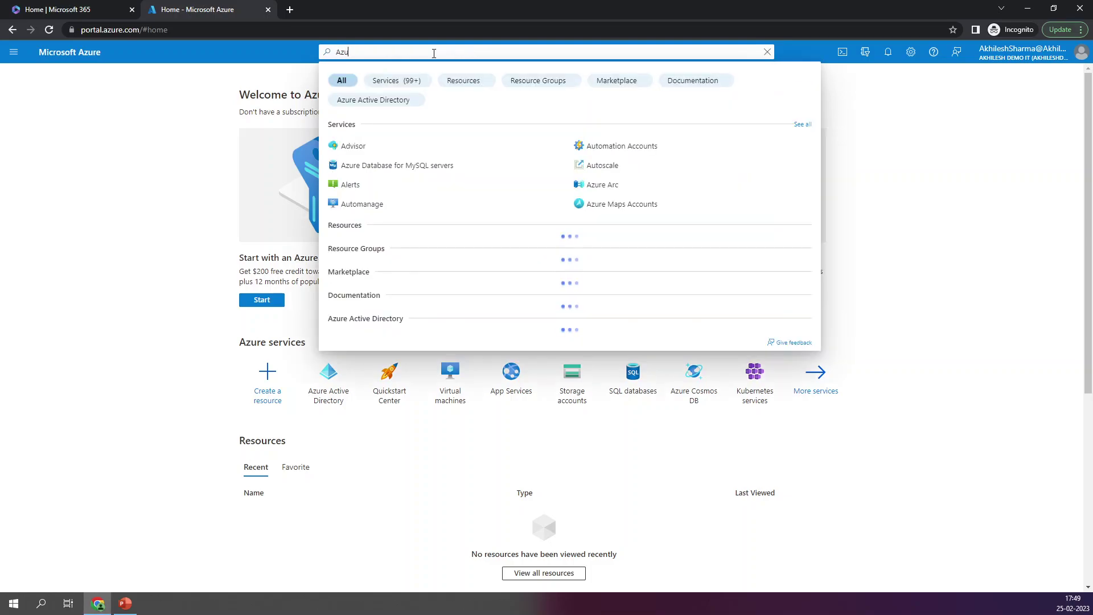
type("re acti")
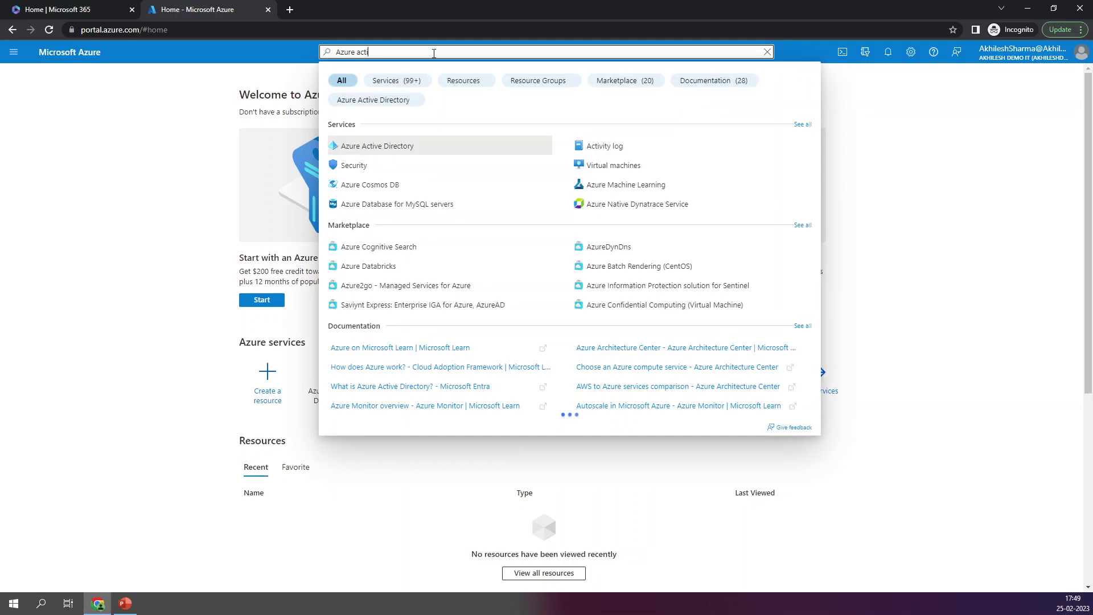
left_click(383, 148)
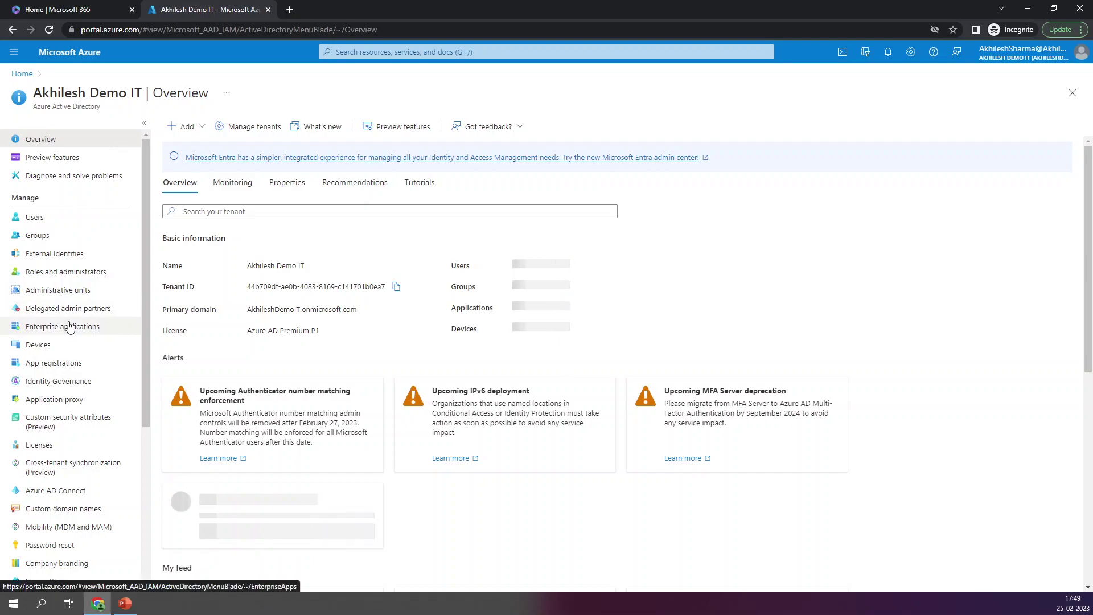
Open the directory's Security section, view its Conditional Access policies page, and return to the Security overview
scroll(69, 326, "down", 1)
scroll(70, 327, "down", 1)
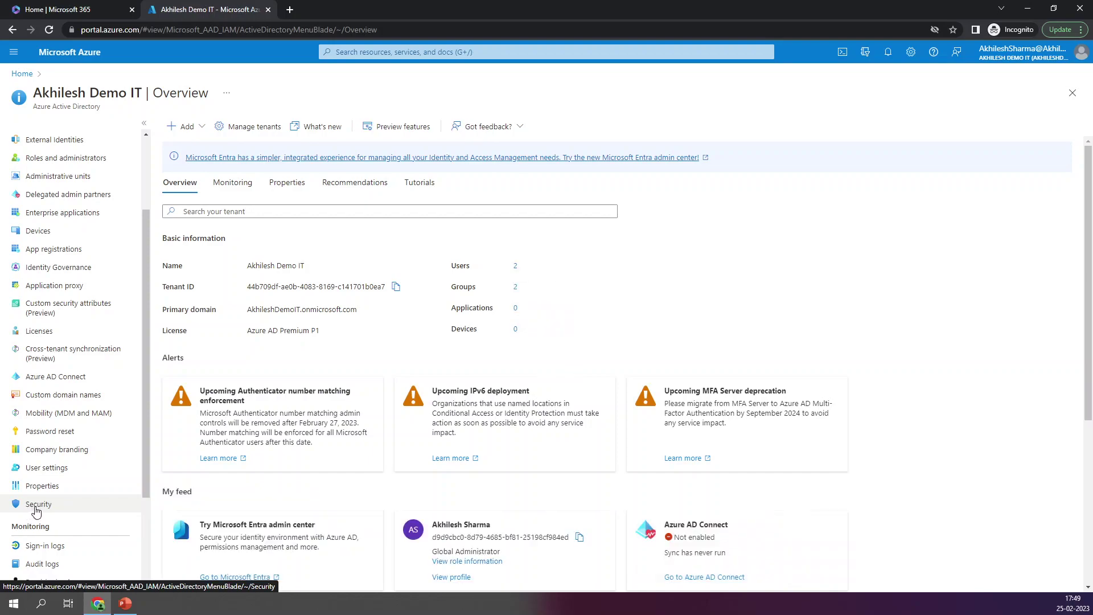
left_click(36, 507)
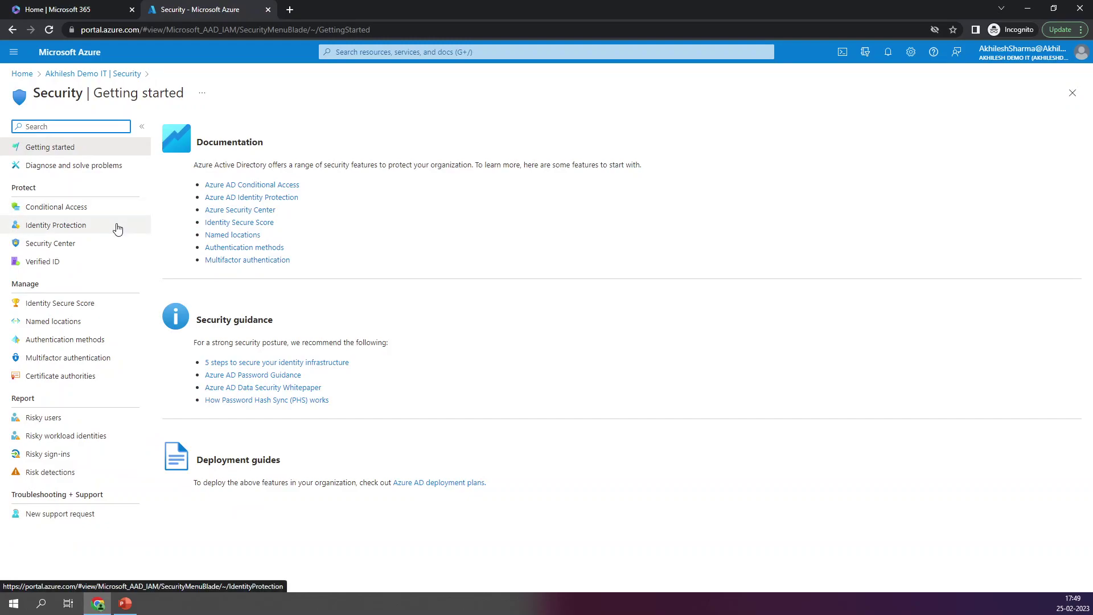
left_click(49, 209)
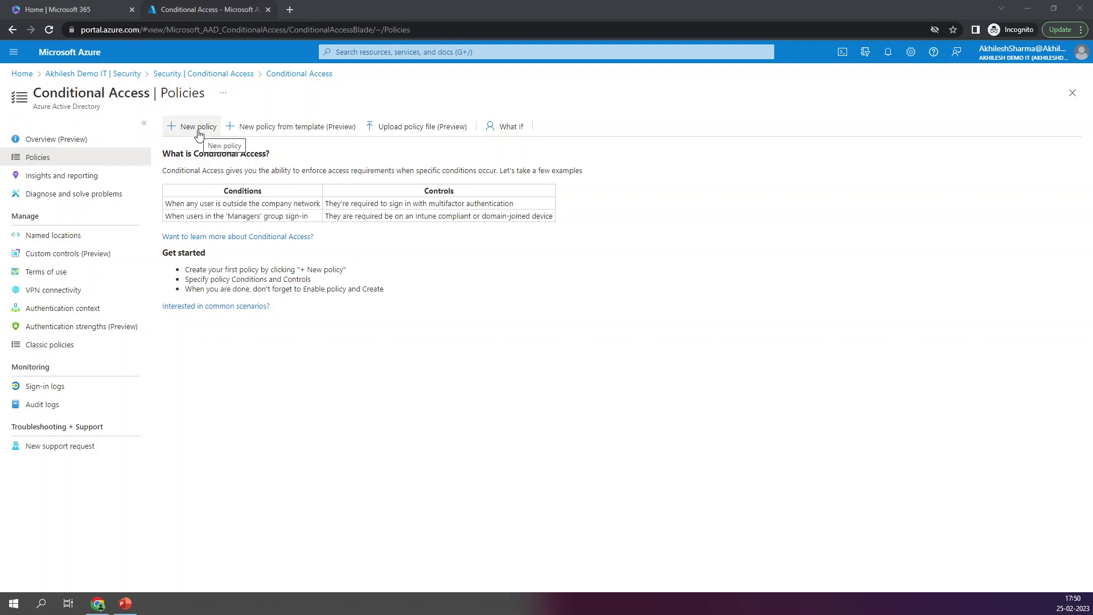
left_click(196, 80)
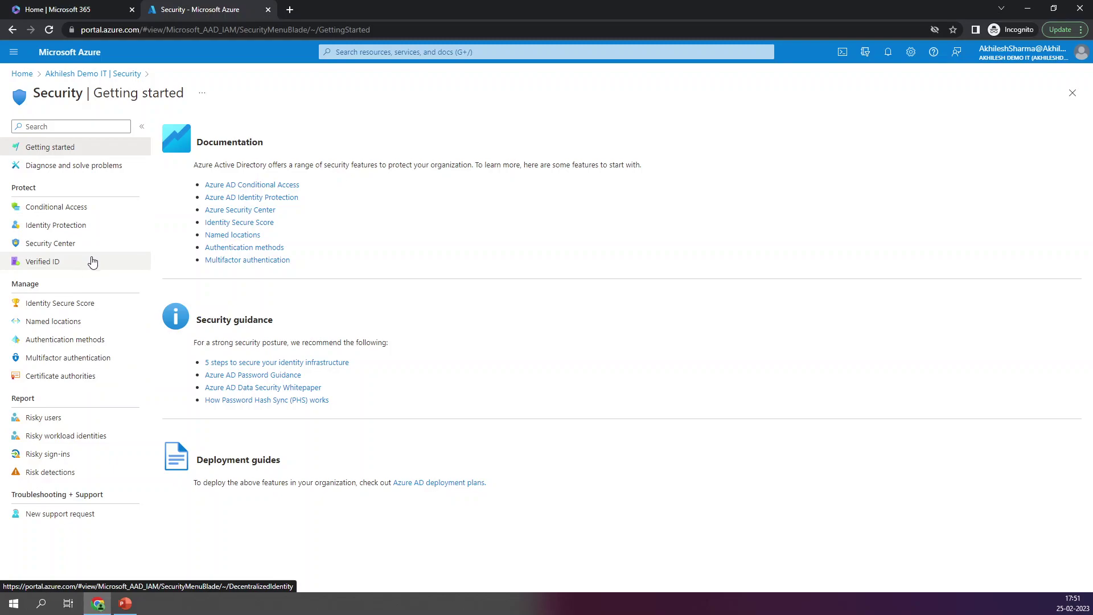
Start a new countries location under the Security named locations and name it Allow Countries
left_click(61, 327)
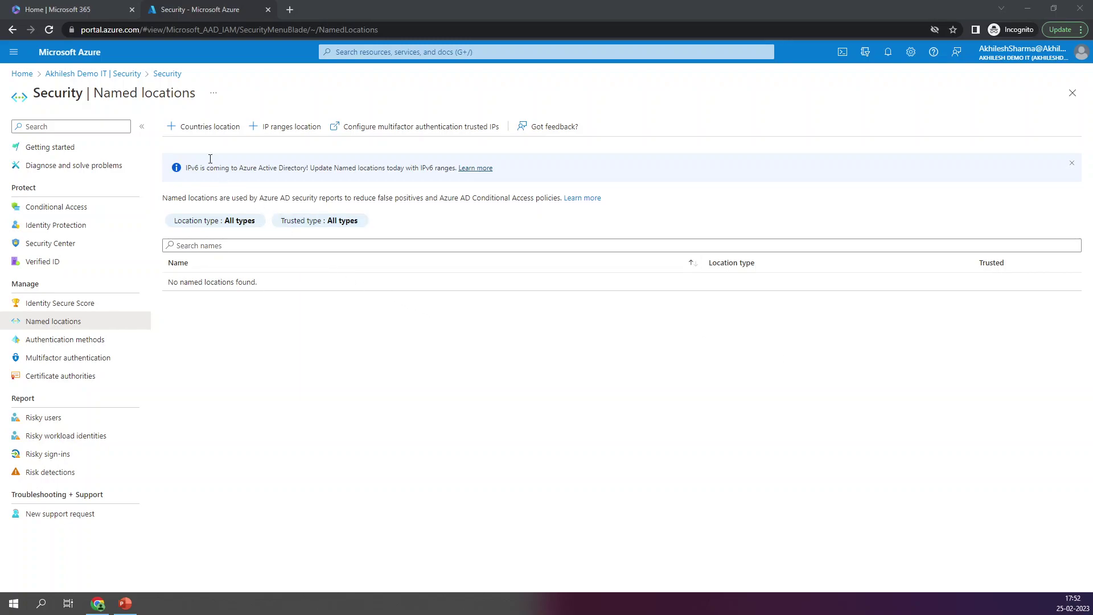
left_click(201, 134)
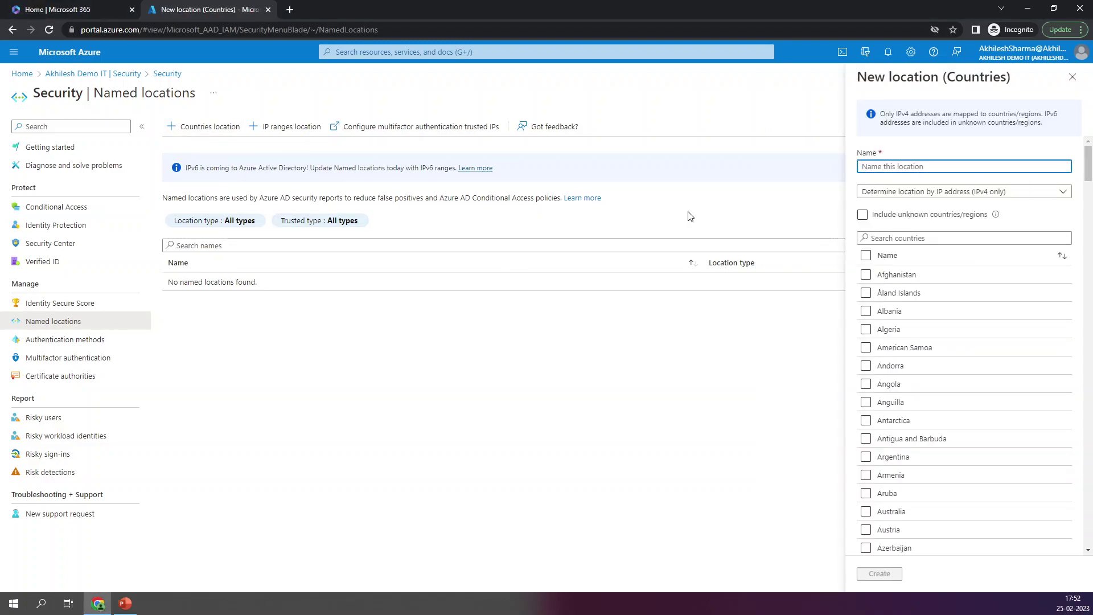
left_click(924, 167)
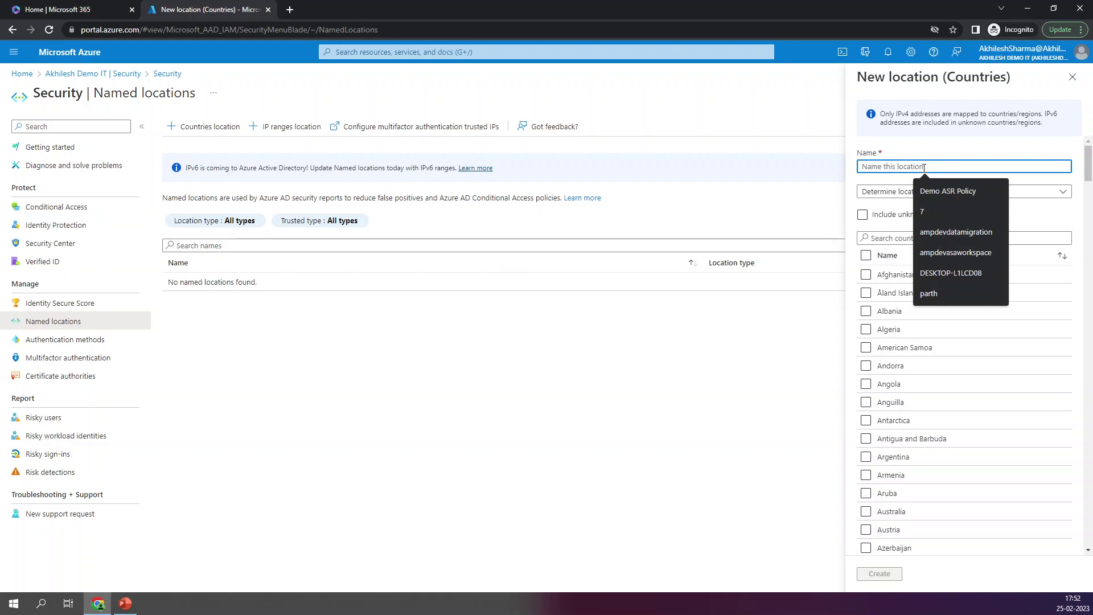
type("Allow Co")
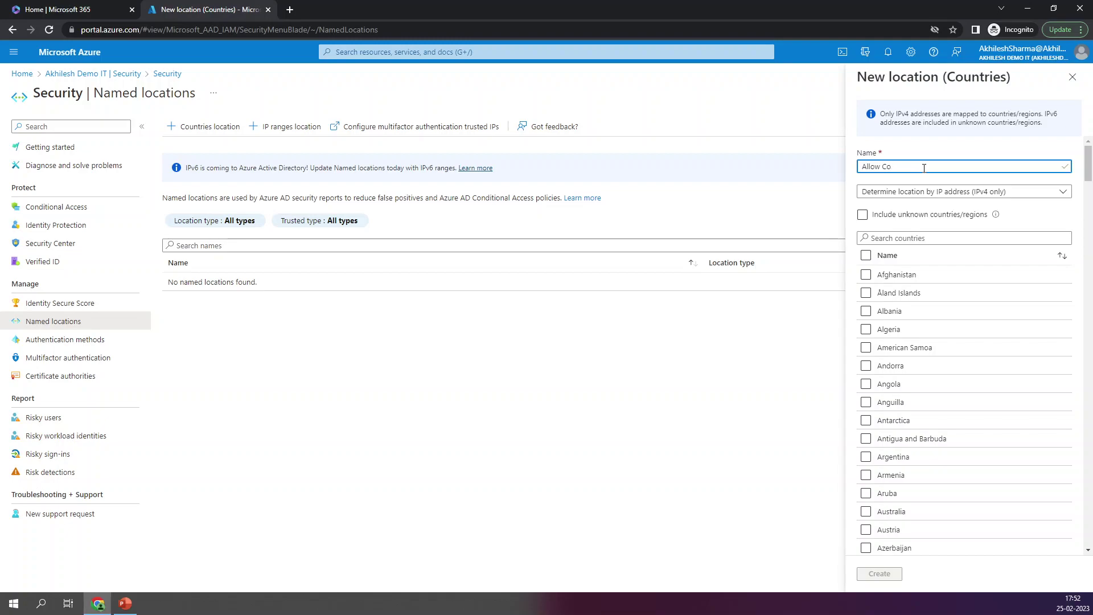
type("o")
key("BackSpace")
type("un")
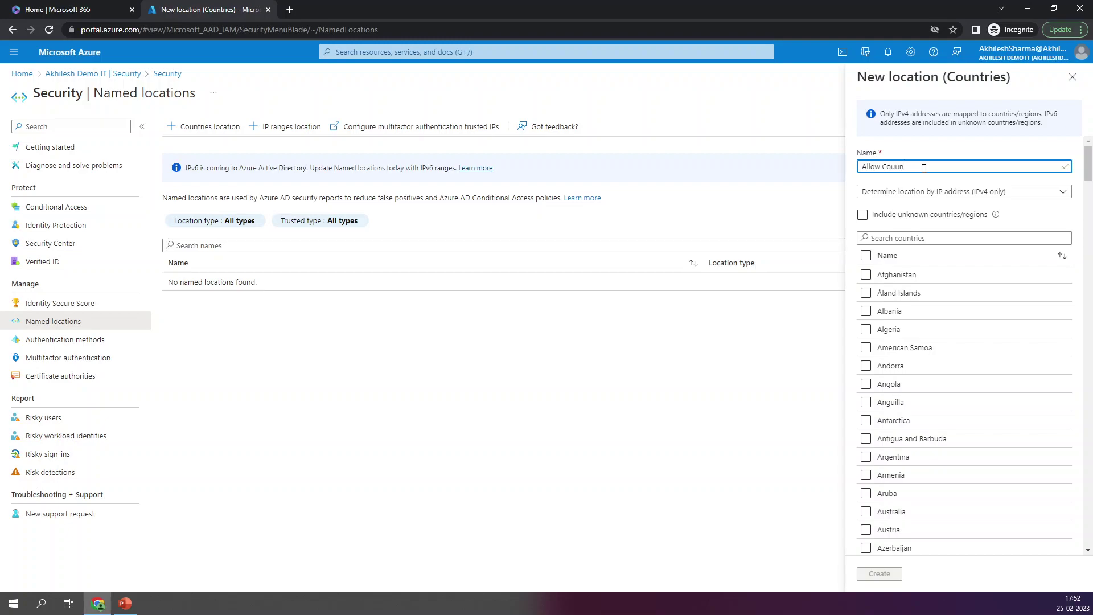
key("BackSpace")
key("BackSpace")
type("ntries")
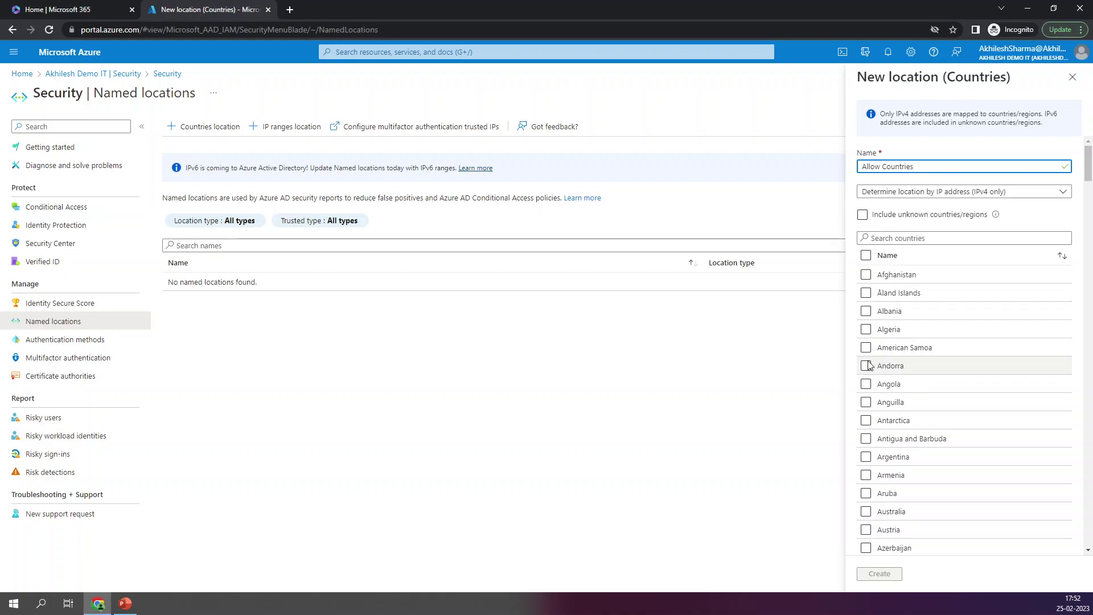
Include Australia and India in the new countries location and create it
scroll(866, 400, "down", 1)
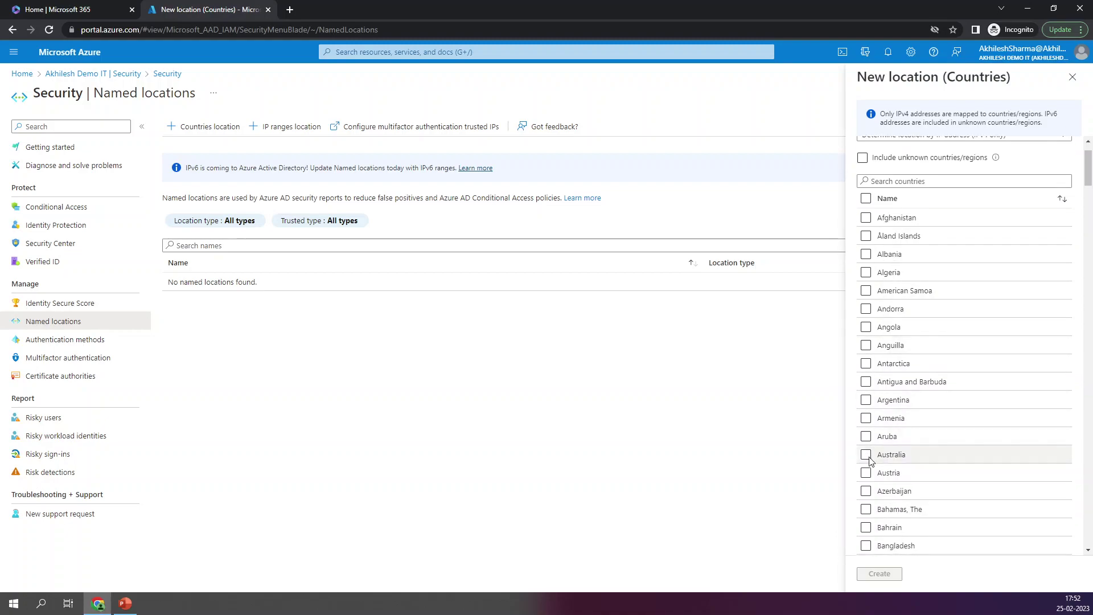
left_click(866, 455)
scroll(941, 426, "down", 9)
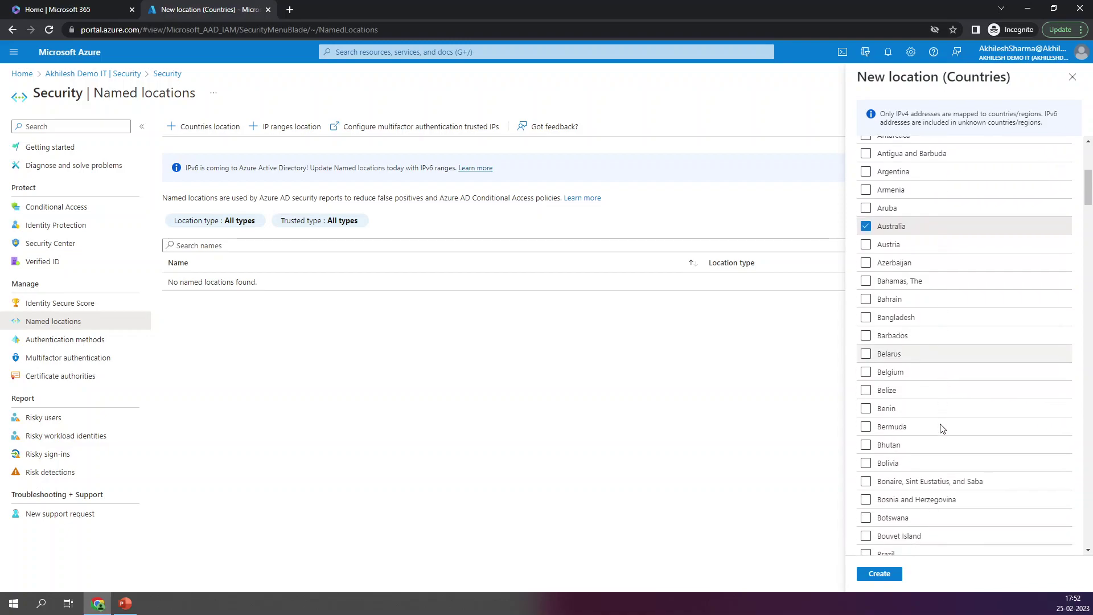
scroll(942, 428, "down", 6)
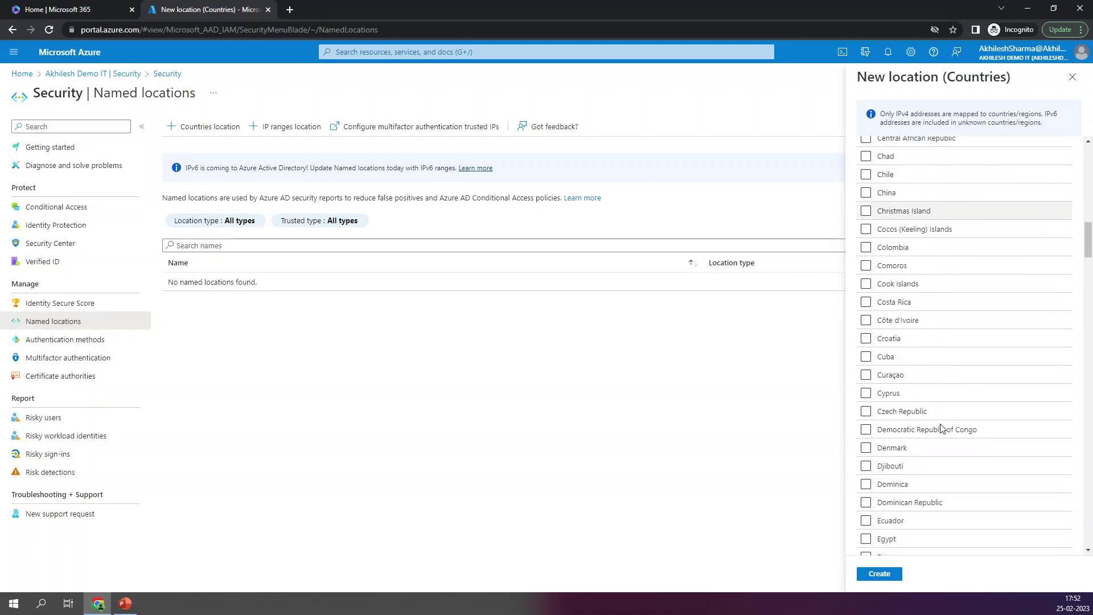
scroll(942, 424, "down", 8)
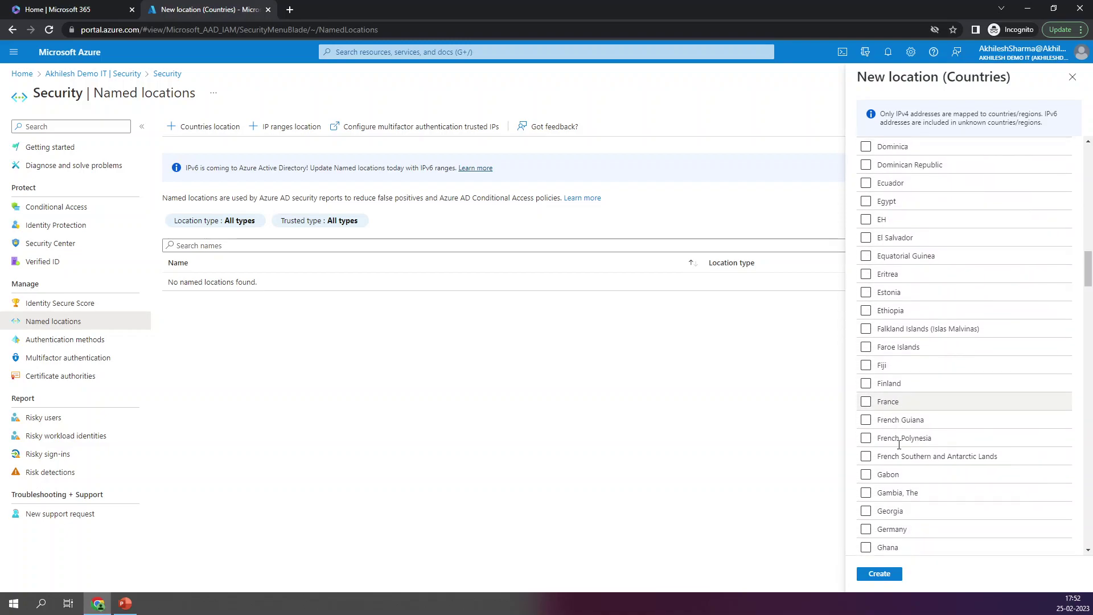
scroll(898, 444, "down", 4)
scroll(930, 193, "up", 2)
scroll(910, 319, "up", 4)
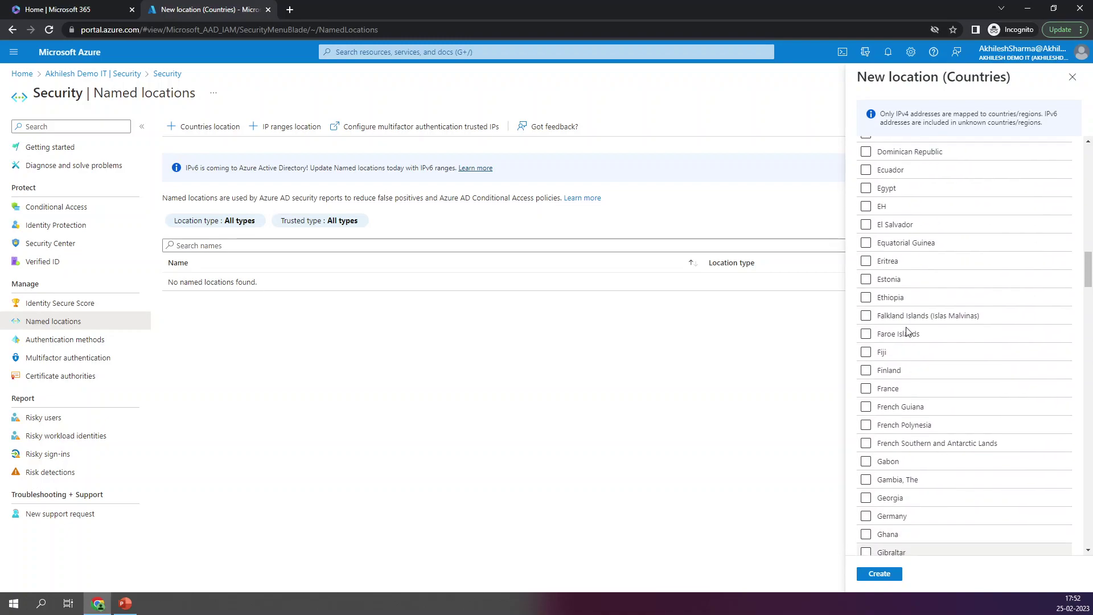
scroll(907, 331, "up", 3)
scroll(907, 331, "down", 7)
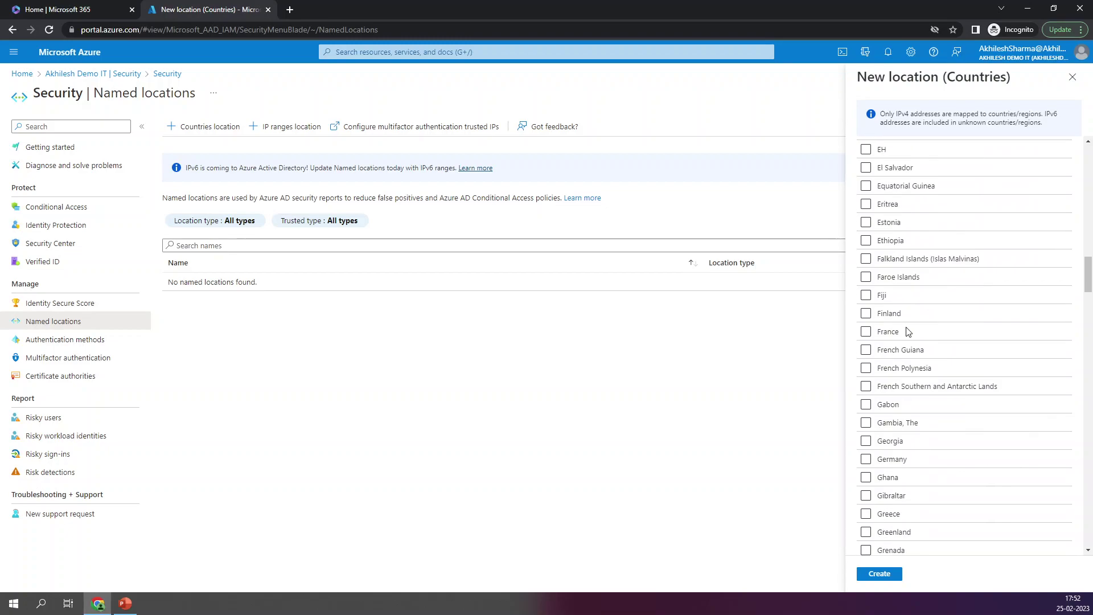
scroll(908, 332, "down", 4)
left_click(866, 368)
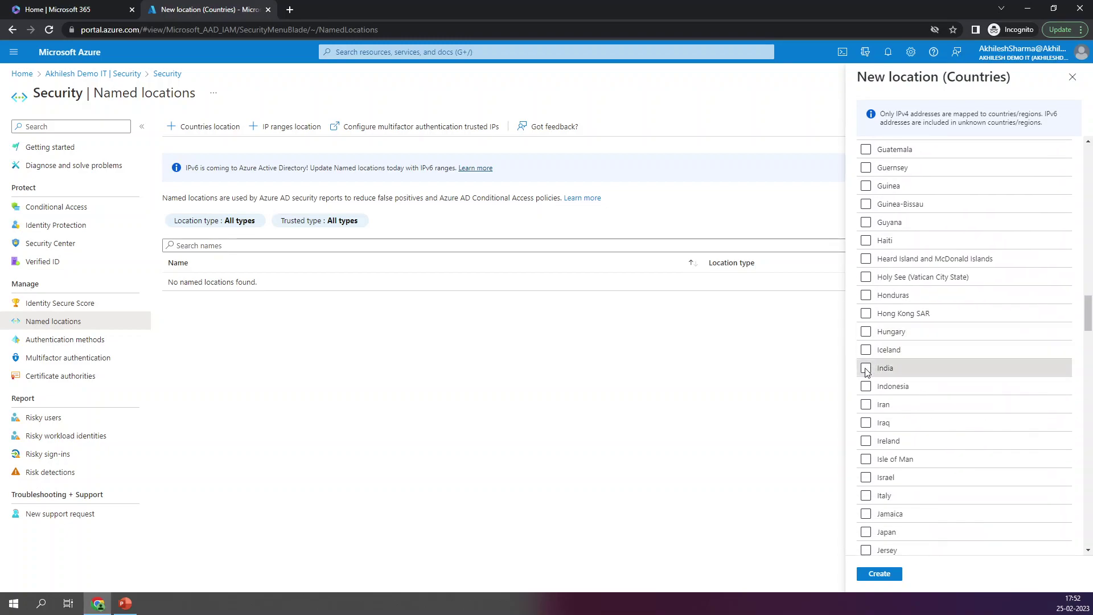
left_click(879, 574)
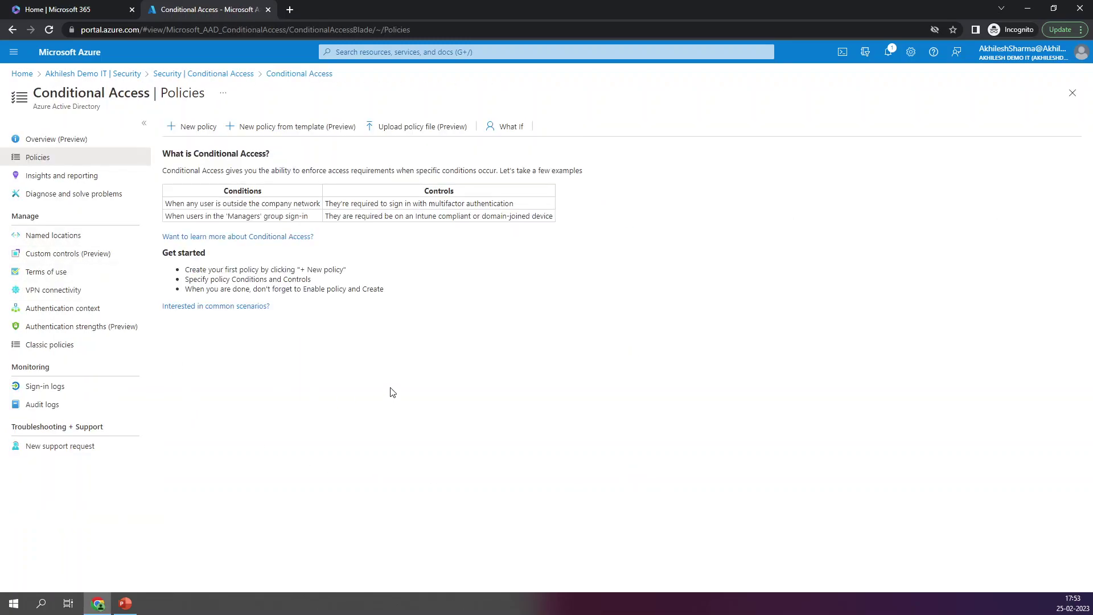
Start a new Conditional Access policy named Allow Office365 Login Countries
left_click(204, 136)
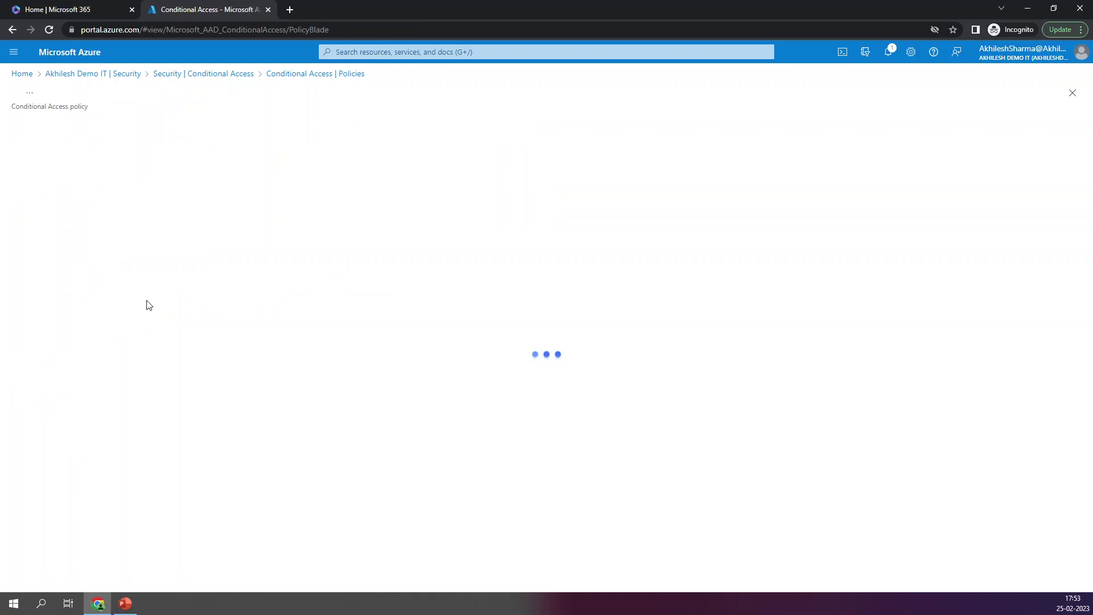
left_click(122, 197)
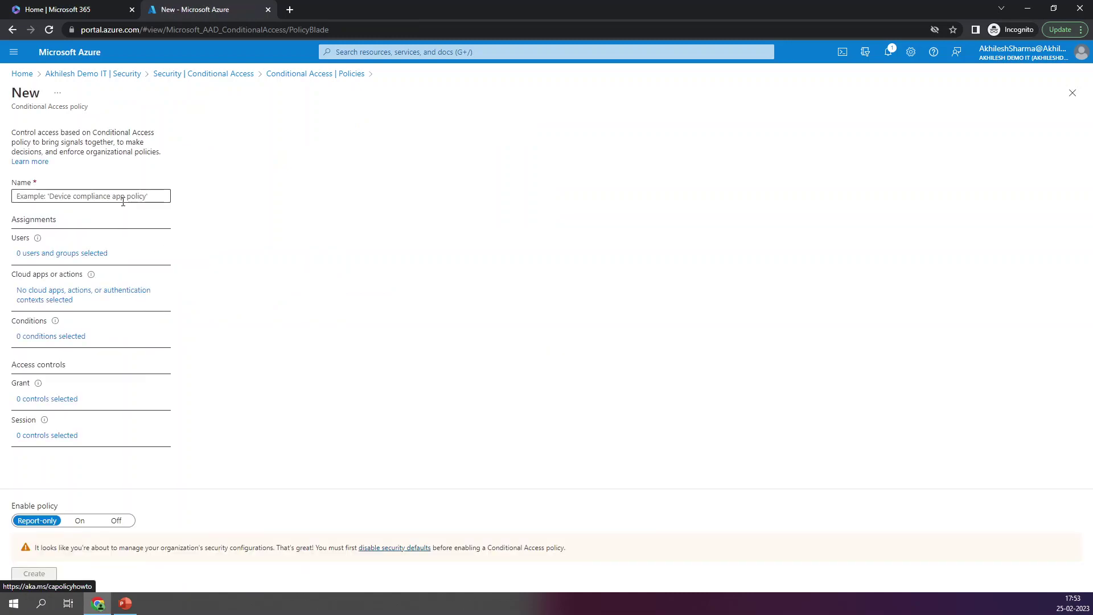
left_click(123, 197)
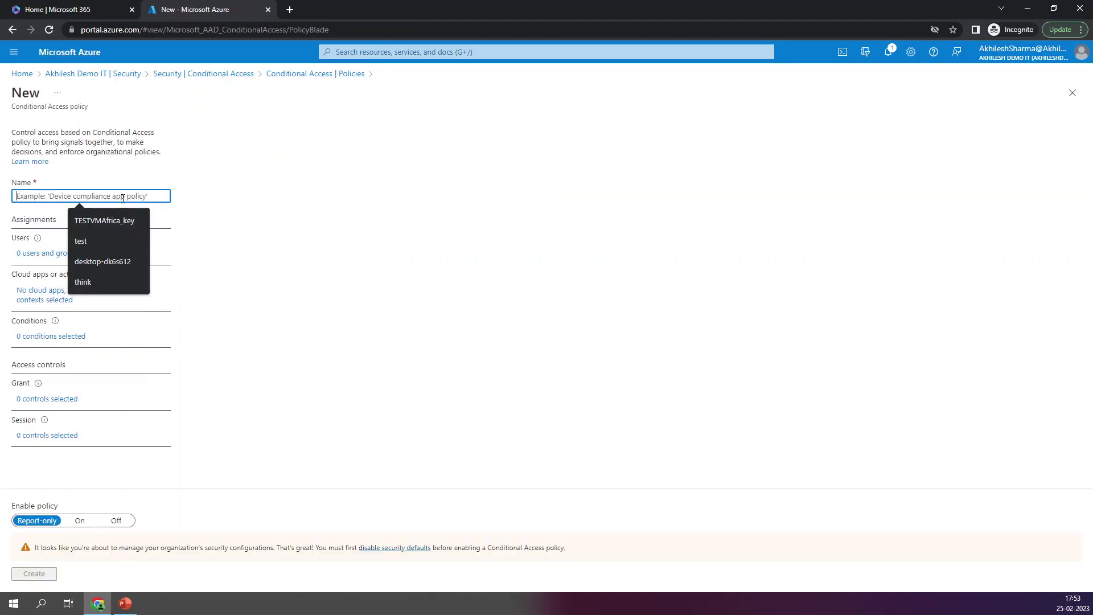
type("A")
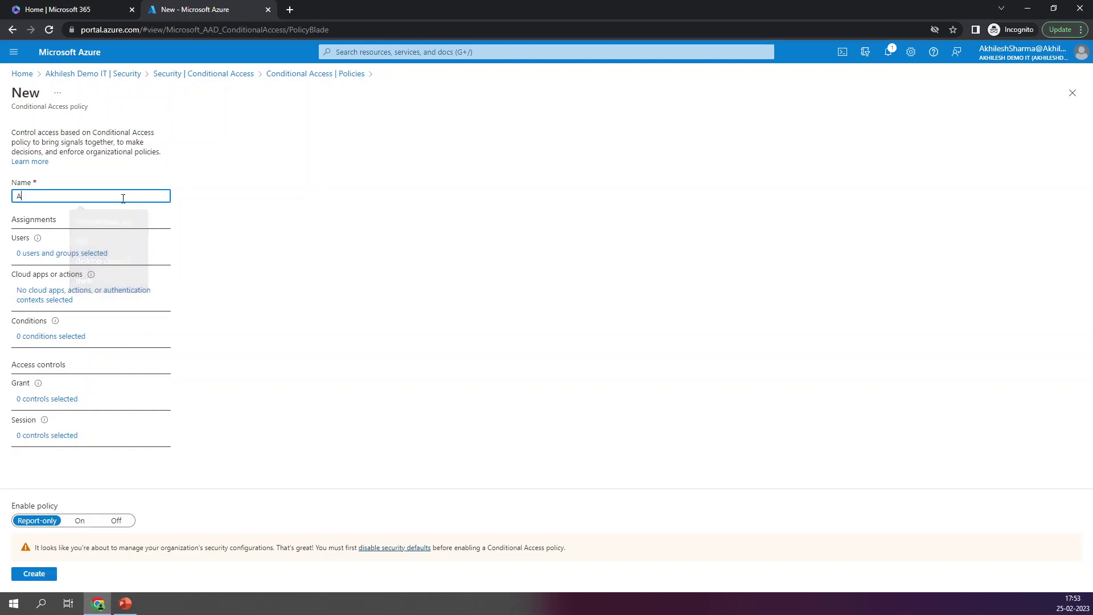
type("llow Office365")
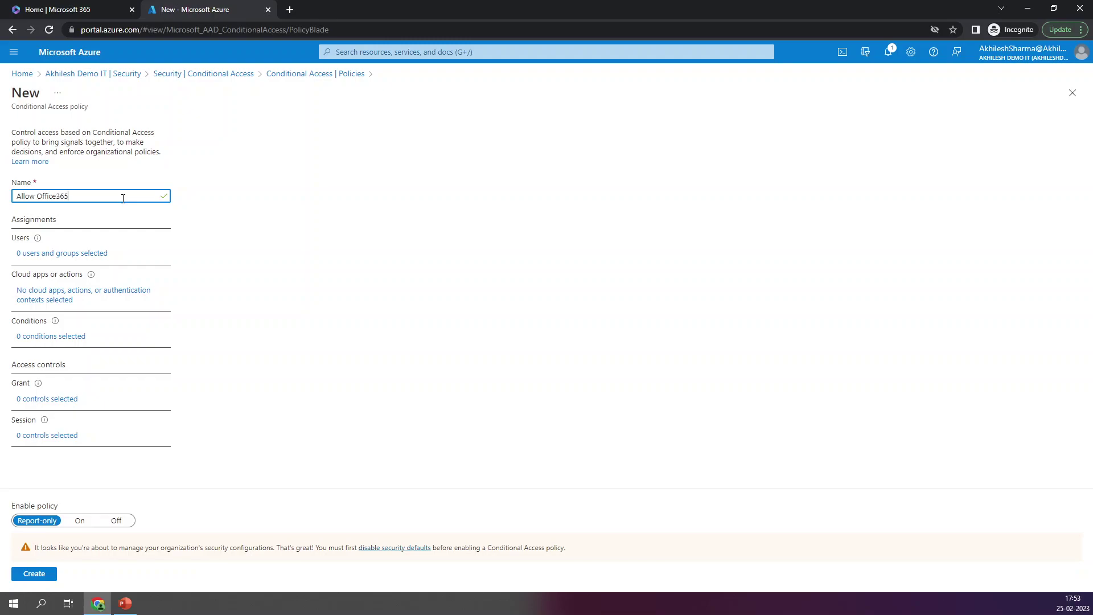
type(" Login Countries")
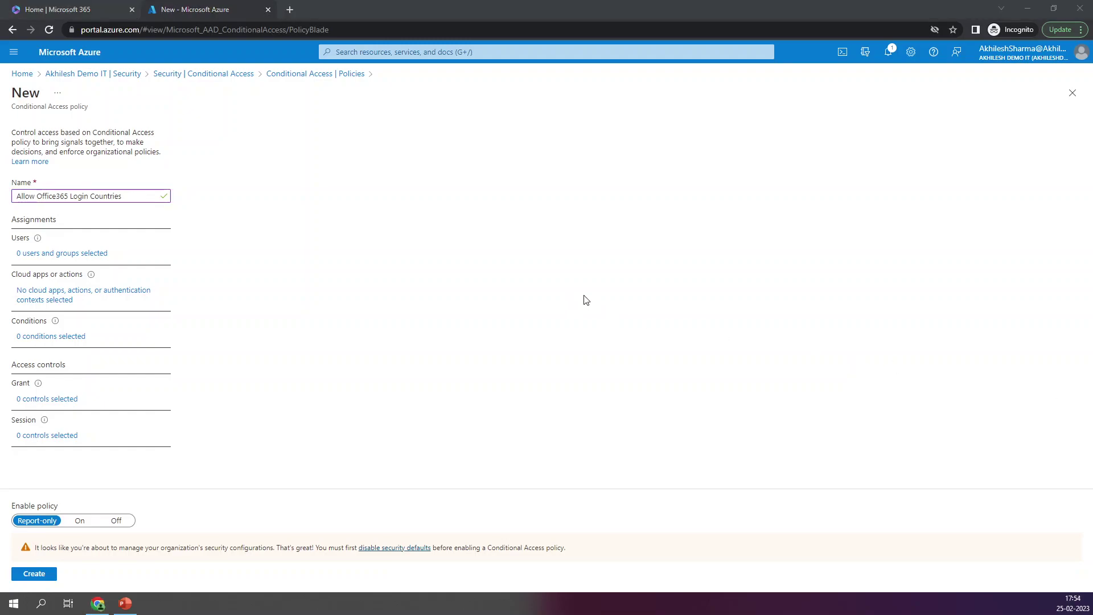
Assign the policy to selected users and groups, including CD Group
left_click(79, 259)
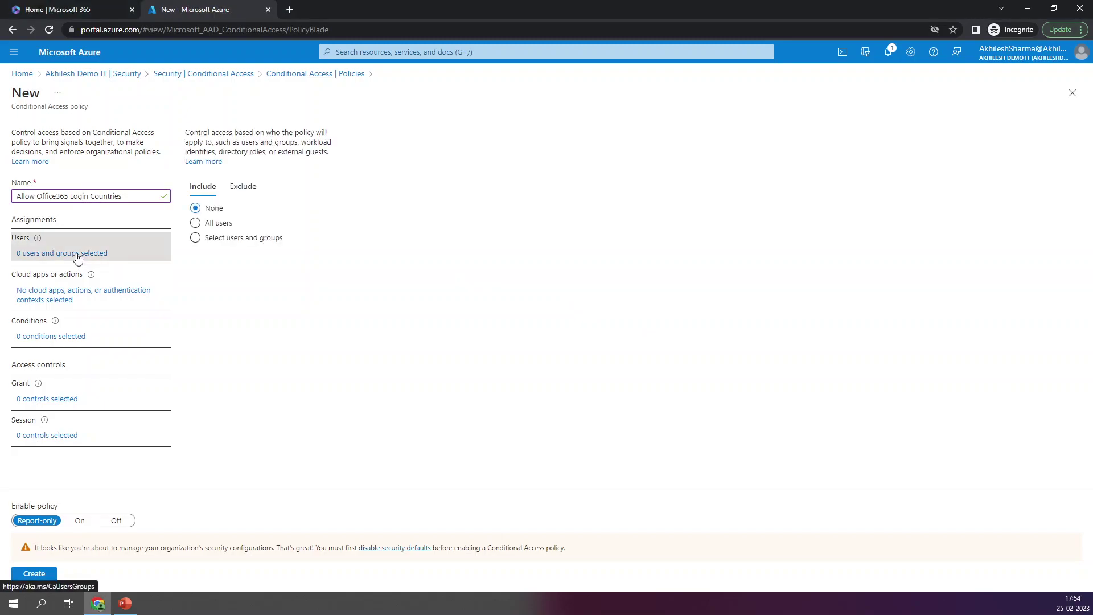
mouse_move(37, 238)
left_click(213, 243)
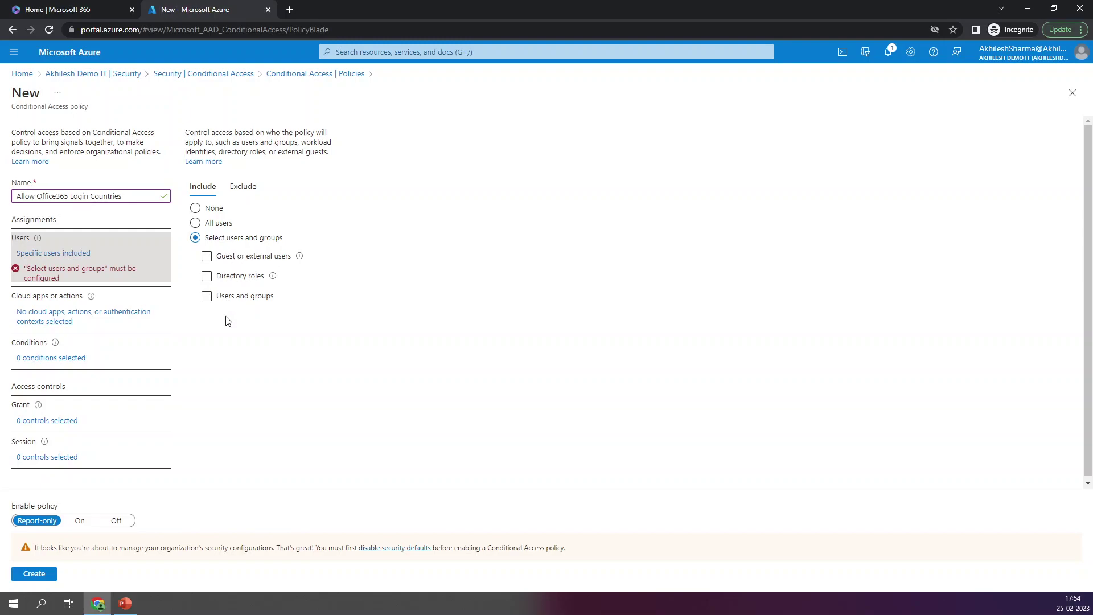
left_click(231, 298)
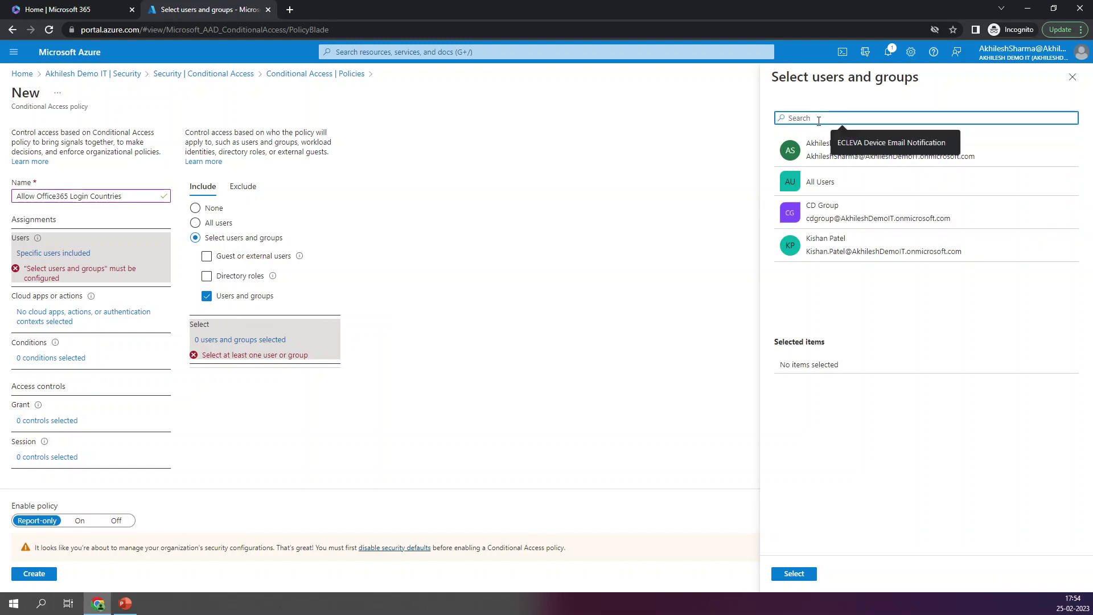
left_click(801, 215)
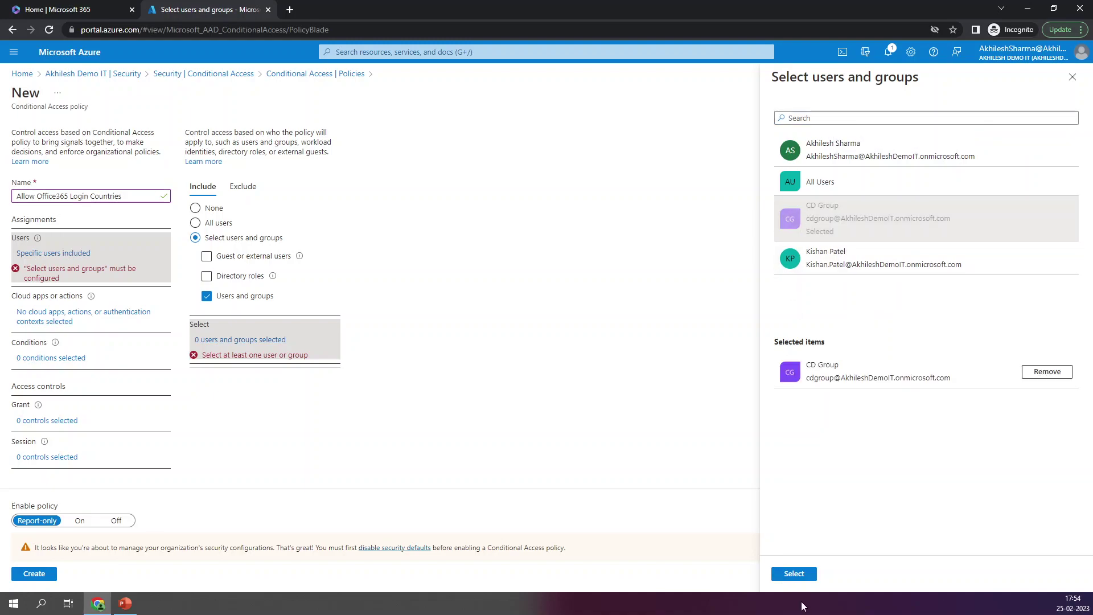
left_click(791, 575)
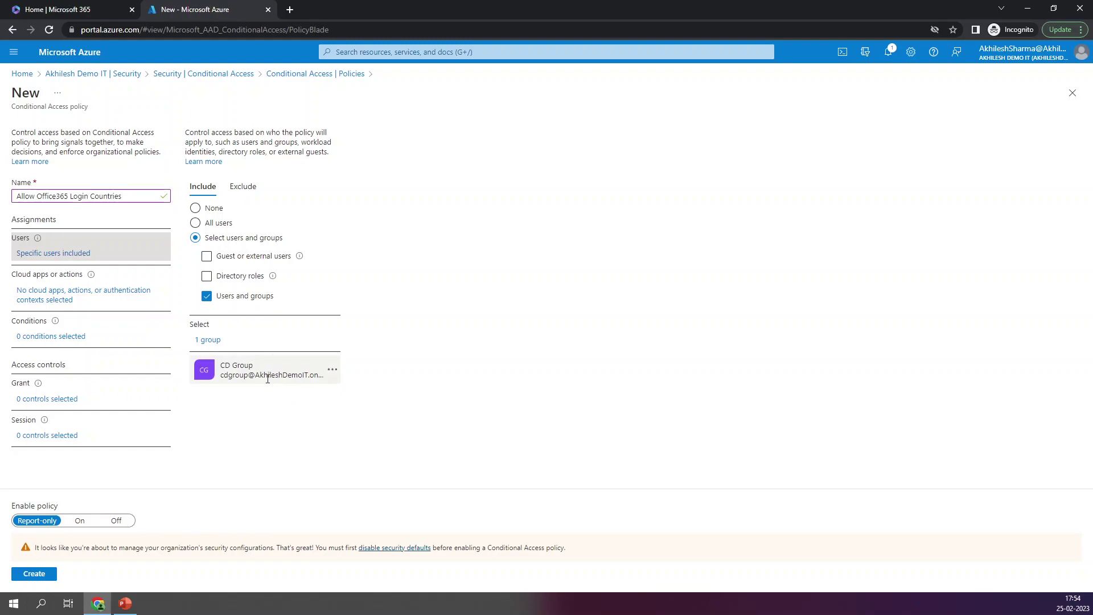
Apply the policy to all cloud apps and configure its device platforms condition to include any device
left_click(55, 300)
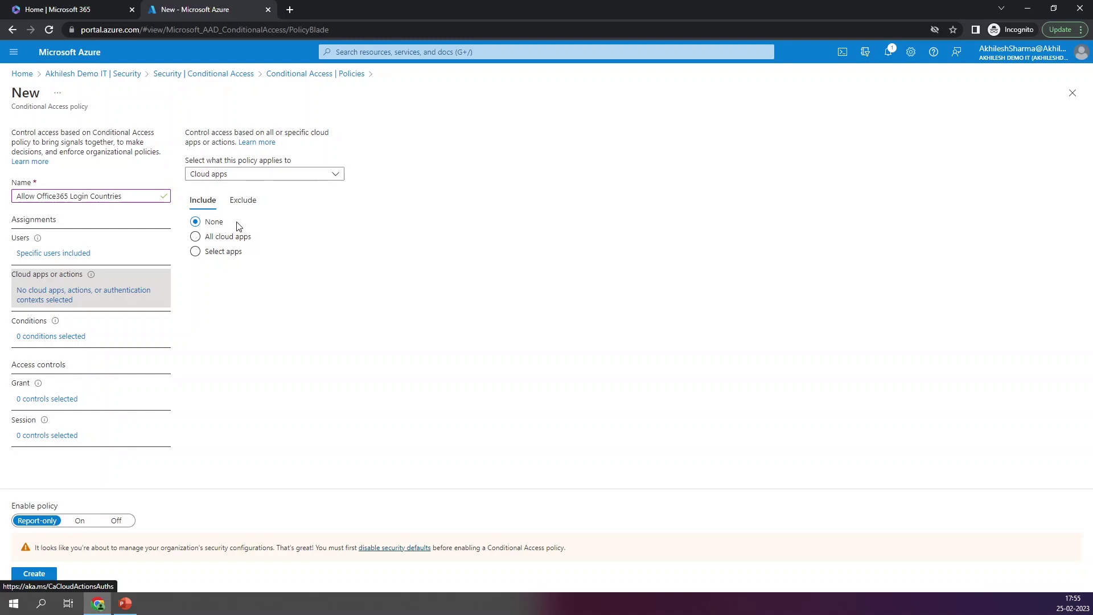
left_click(214, 242)
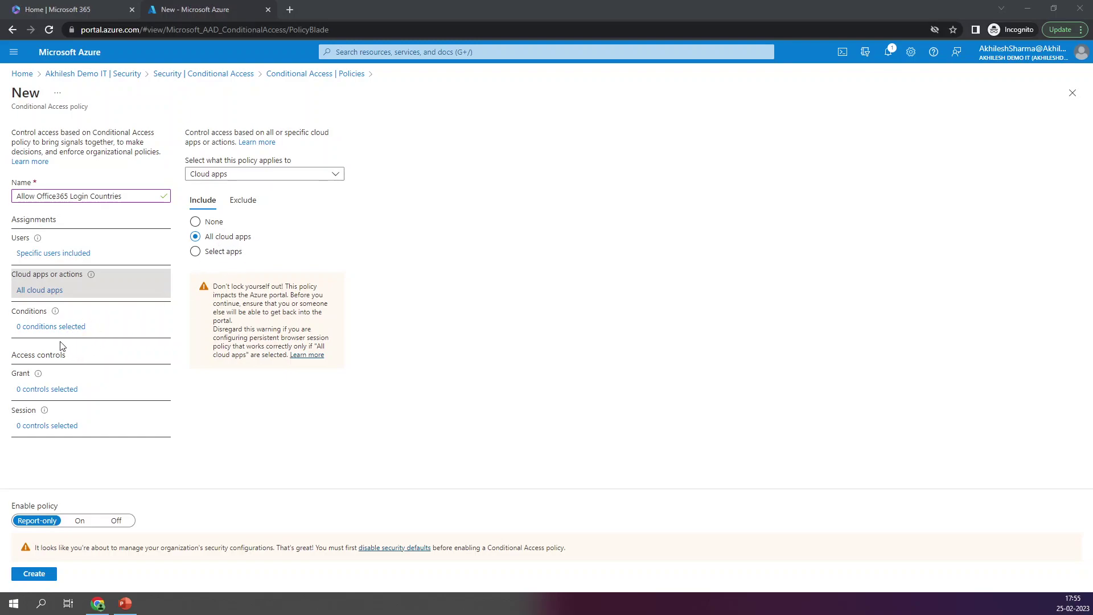
left_click(52, 328)
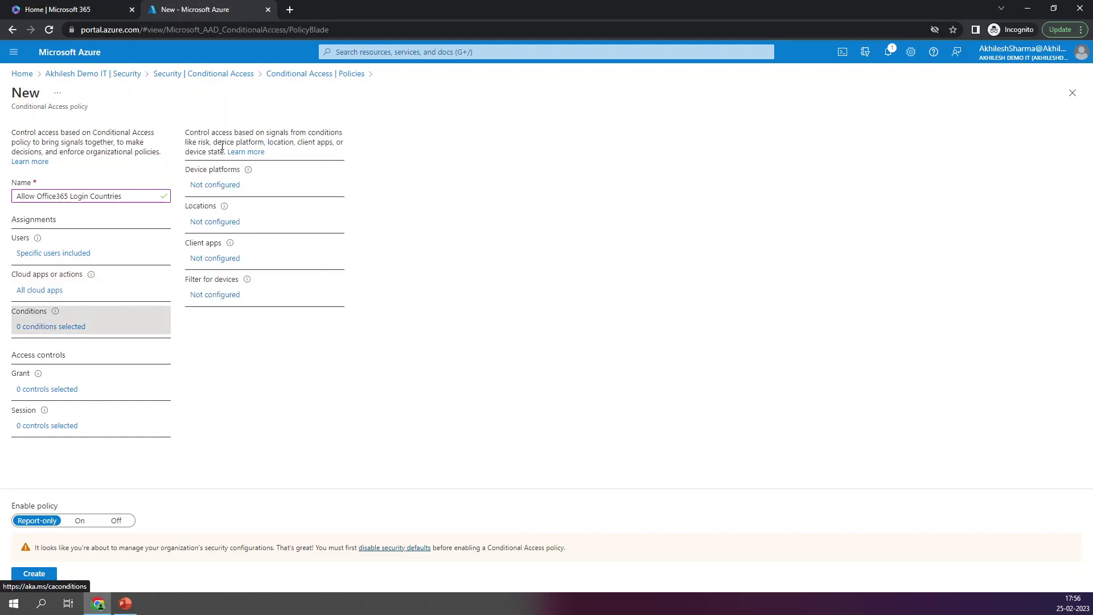
left_click(223, 192)
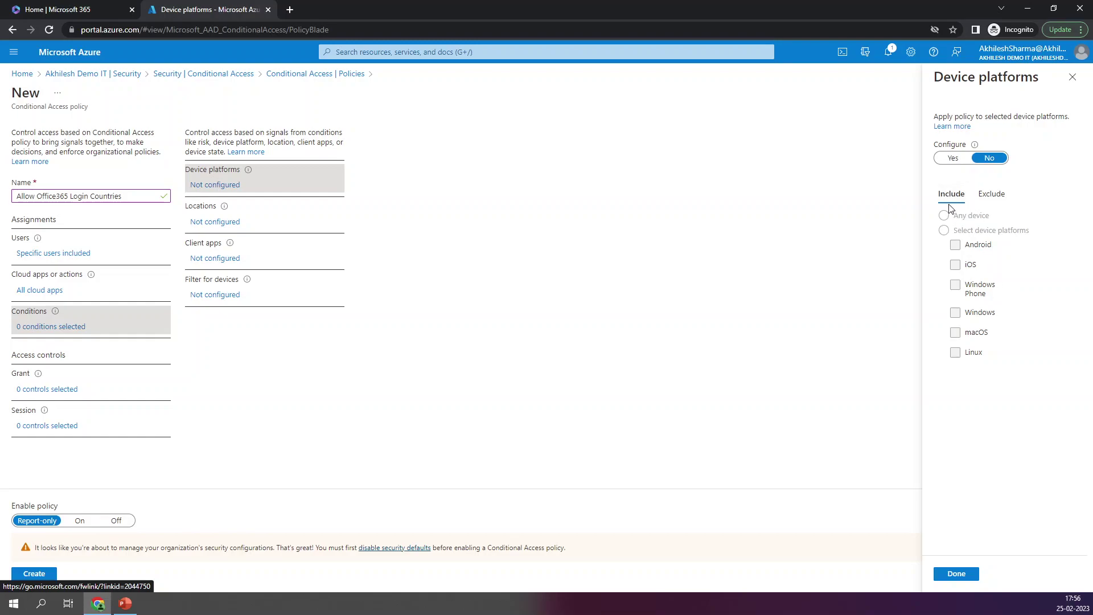
left_click(954, 160)
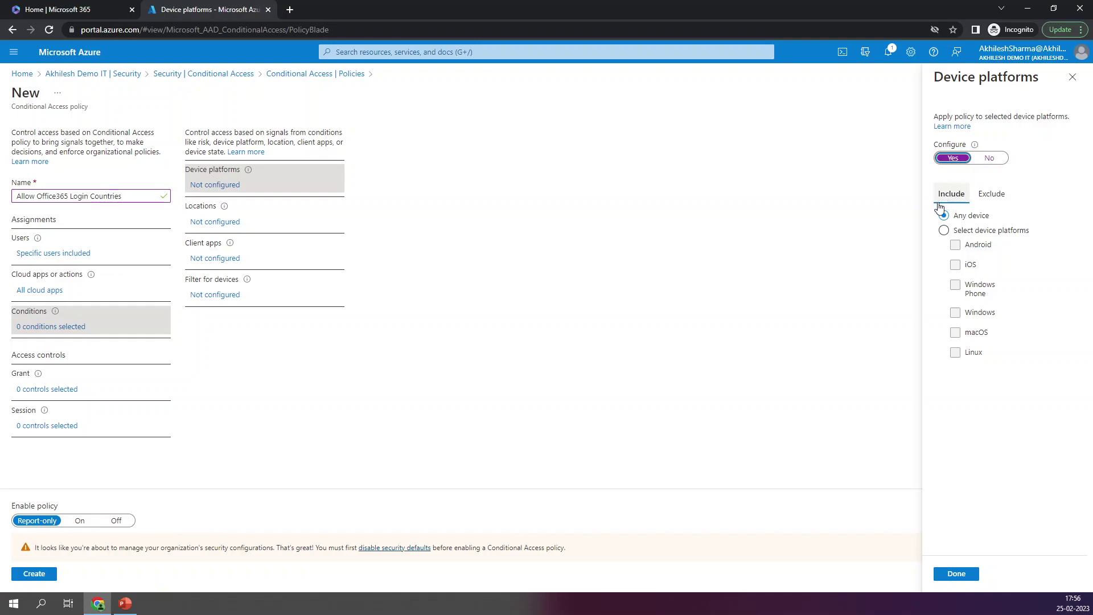
left_click(961, 577)
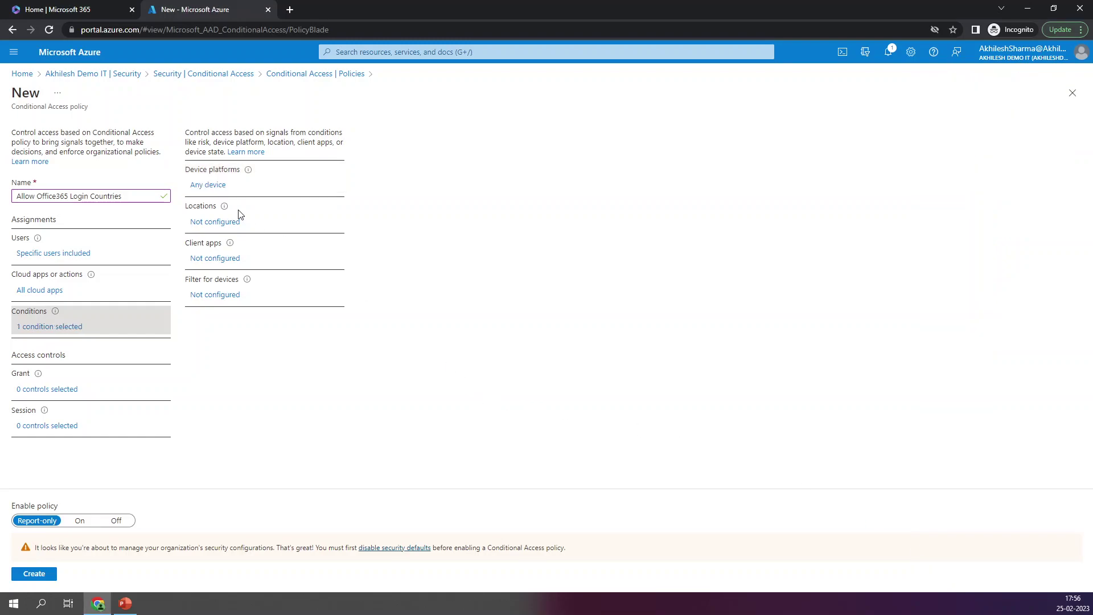
left_click(212, 186)
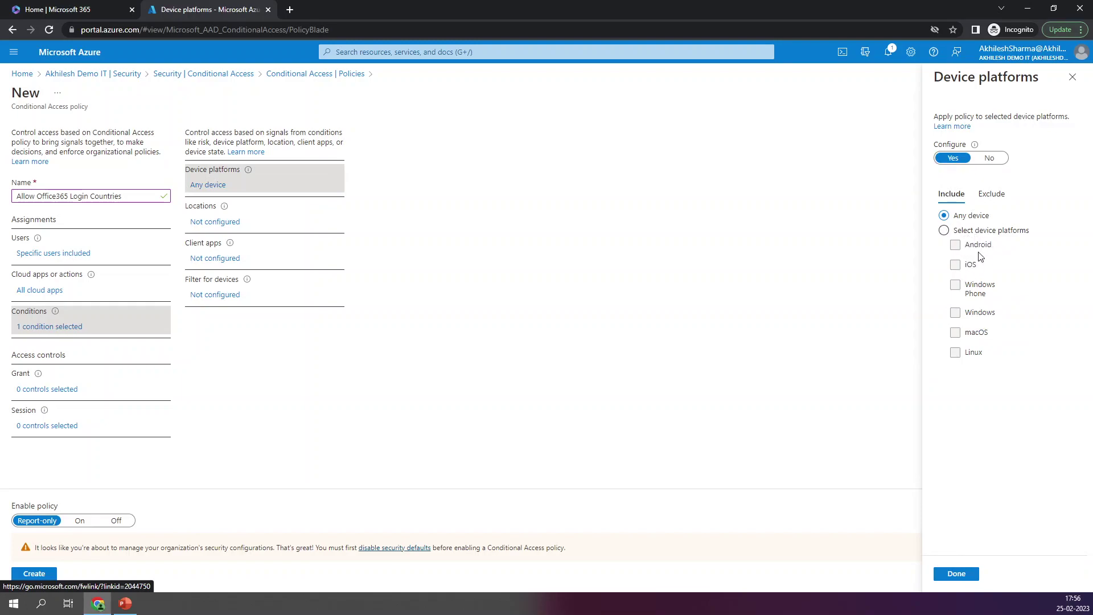
left_click(955, 574)
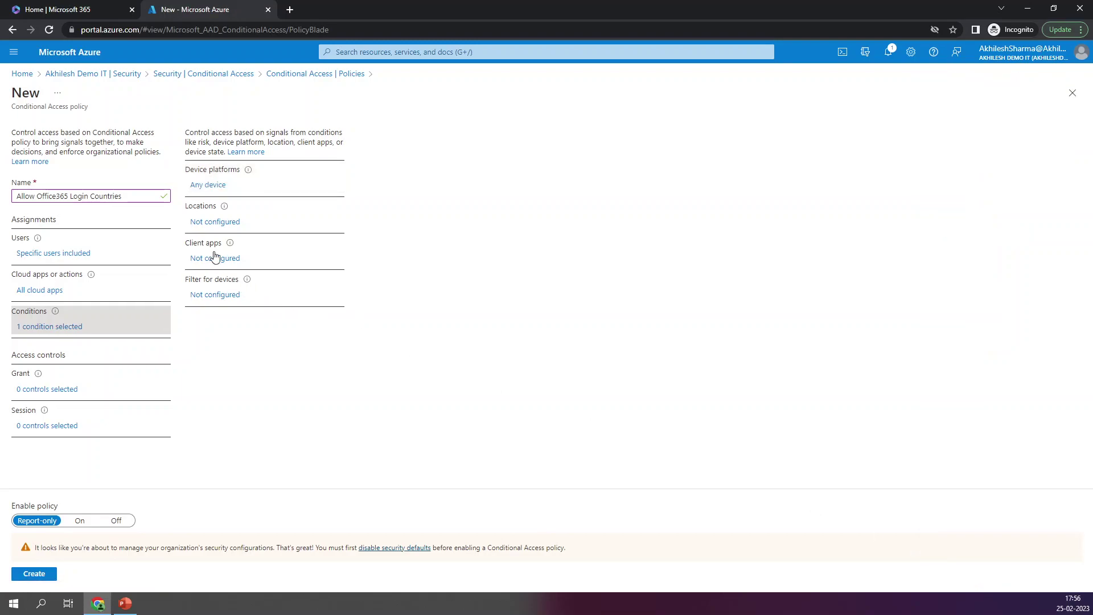
Configure the policy's locations condition to include any location and exclude the Allow Countries named location
left_click(206, 225)
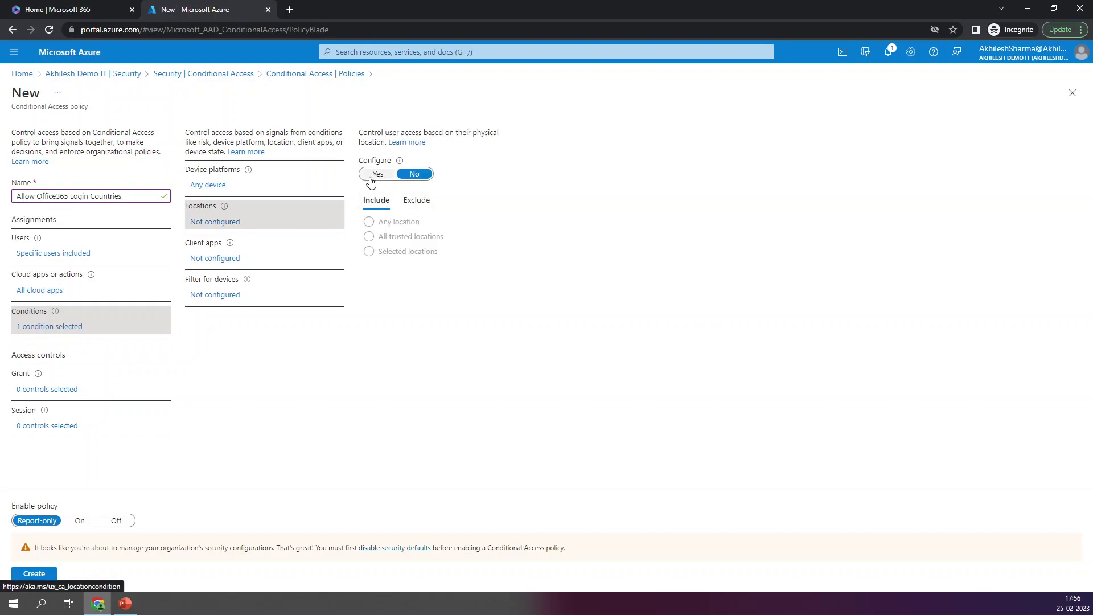
left_click(376, 175)
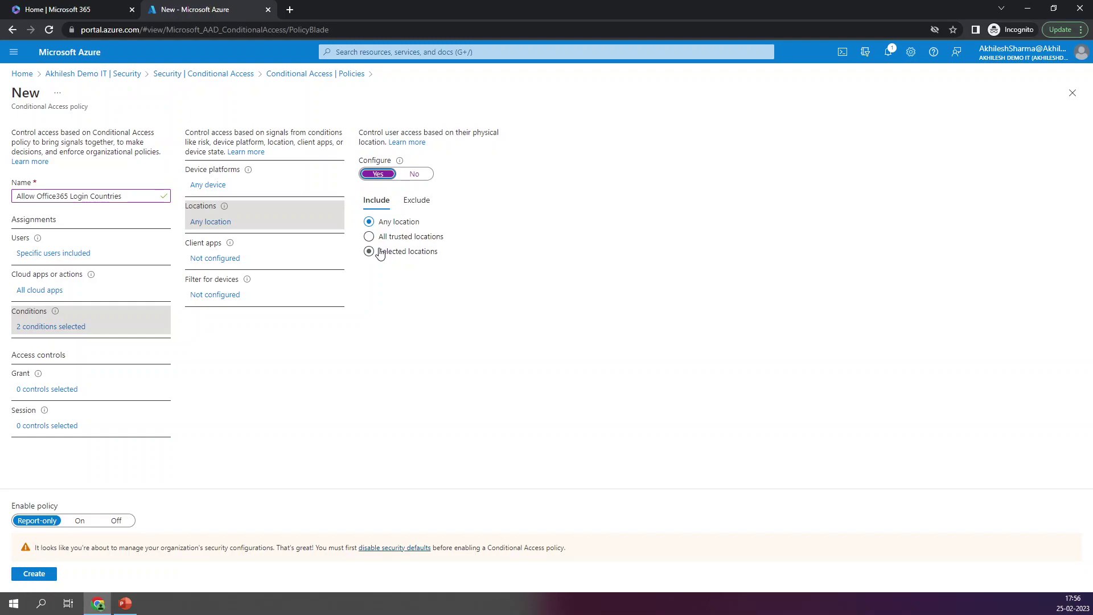
left_click(416, 202)
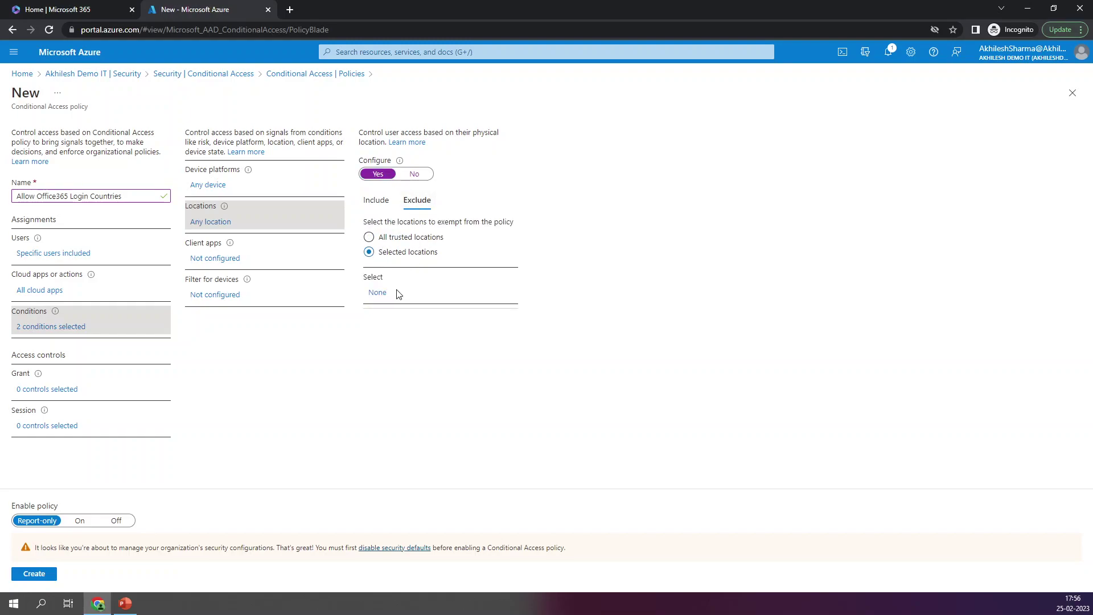
left_click(378, 294)
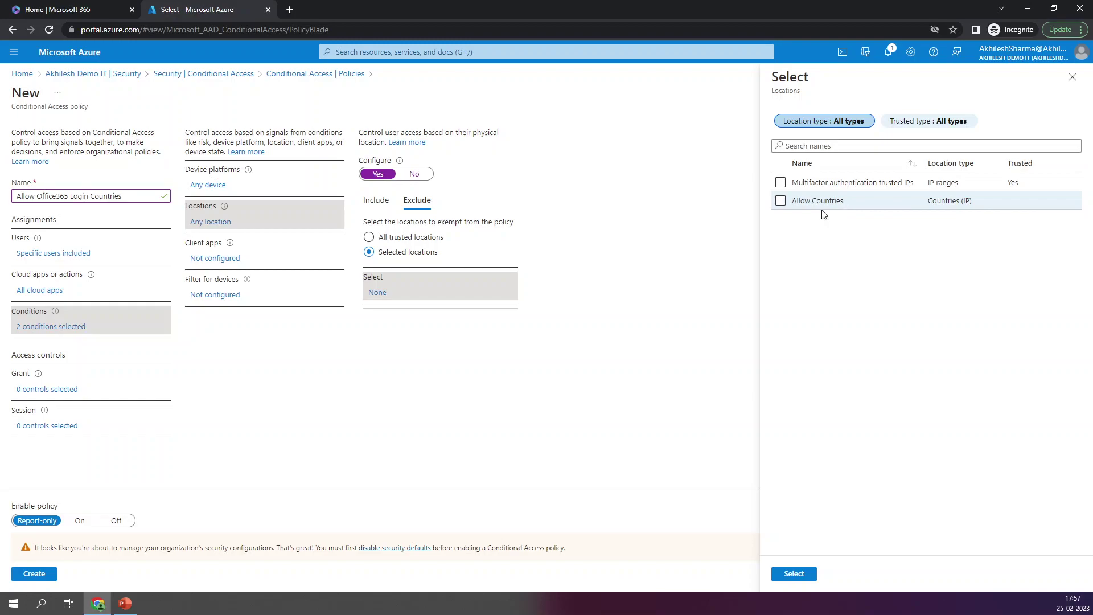
left_click(781, 201)
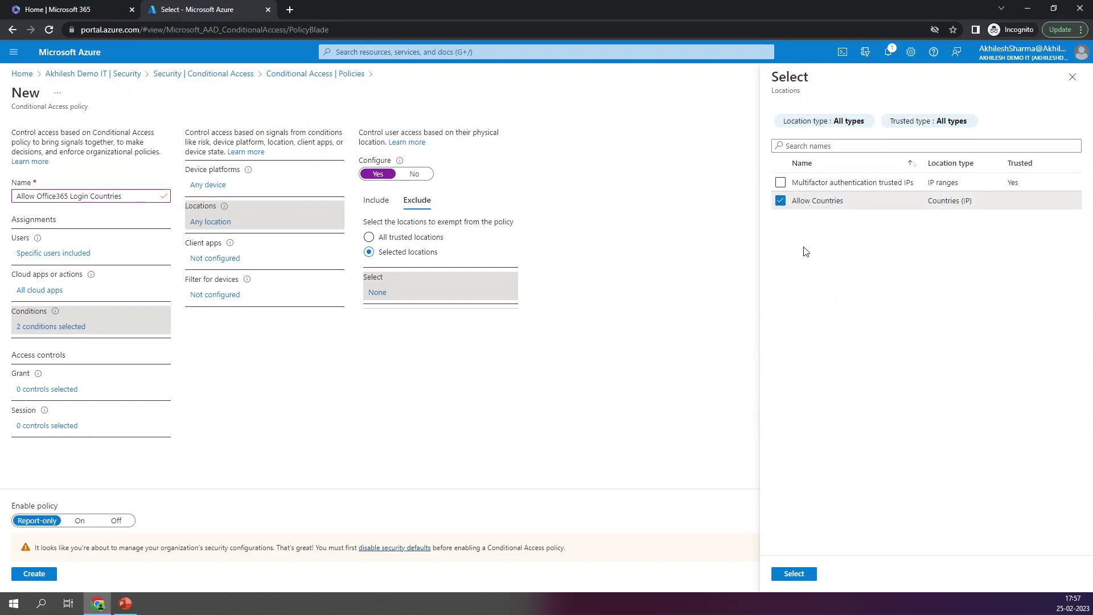
left_click(794, 573)
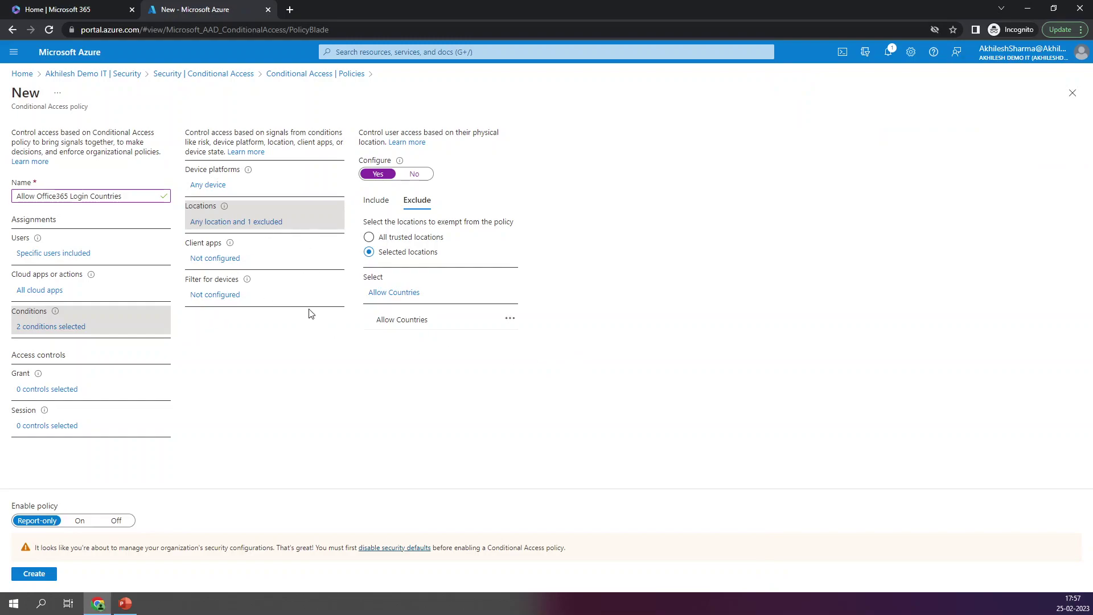
left_click(375, 200)
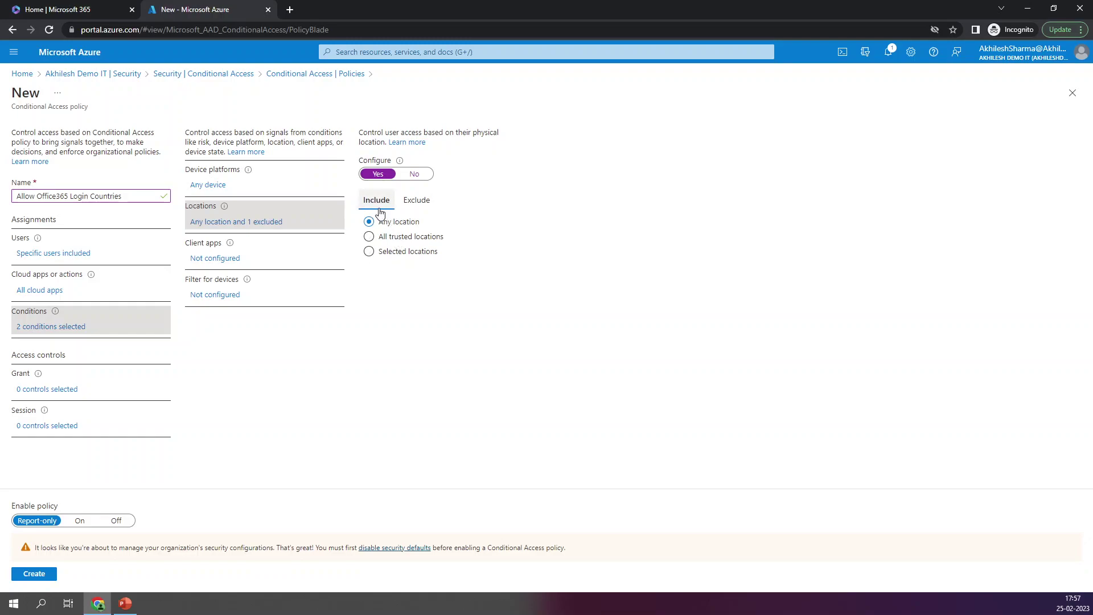
left_click(416, 200)
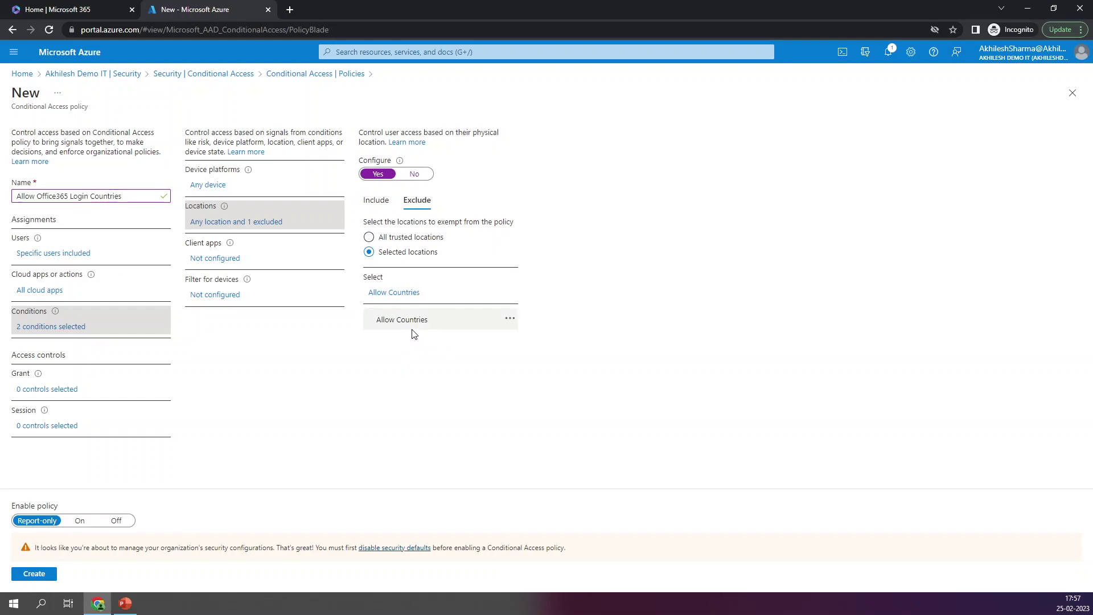
Configure the client apps condition with all four modern and legacy client types, leaving the device filter unconfigured
left_click(216, 259)
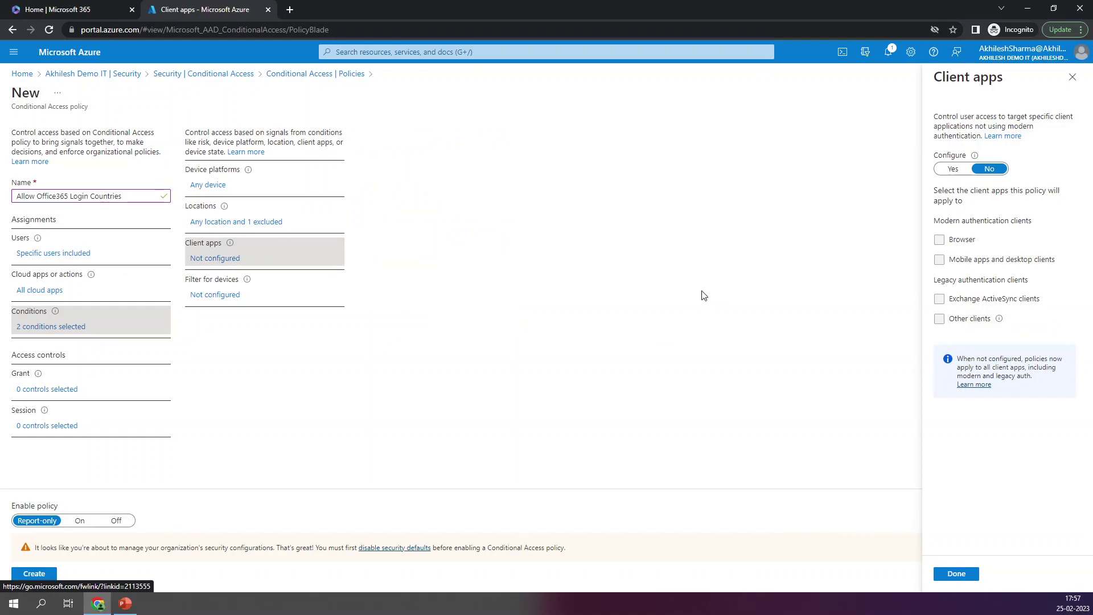
left_click(959, 170)
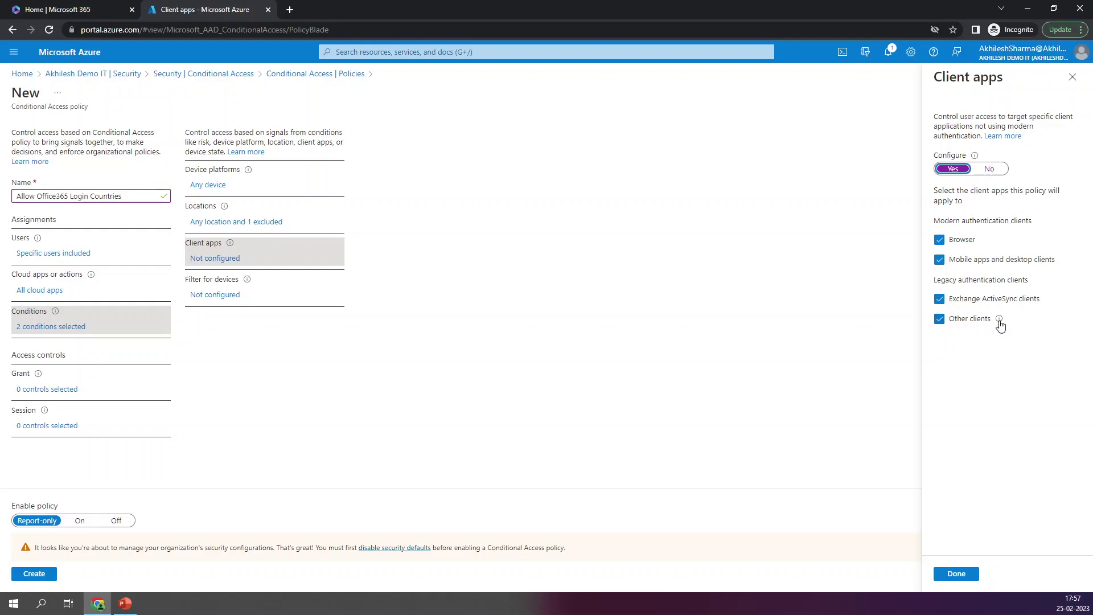
mouse_move(1000, 322)
left_click(960, 575)
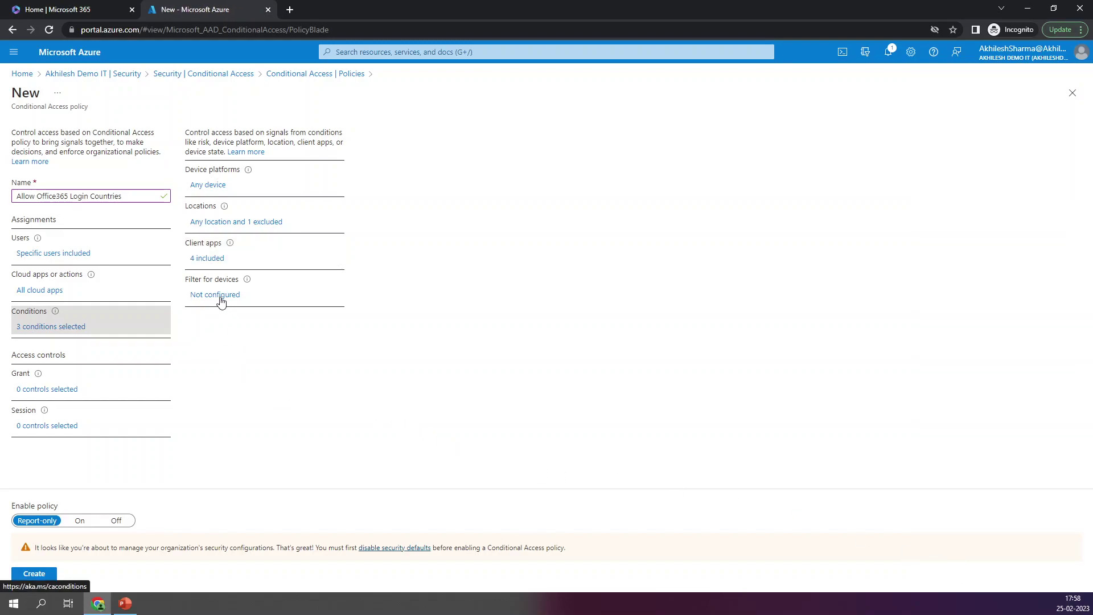
left_click(222, 302)
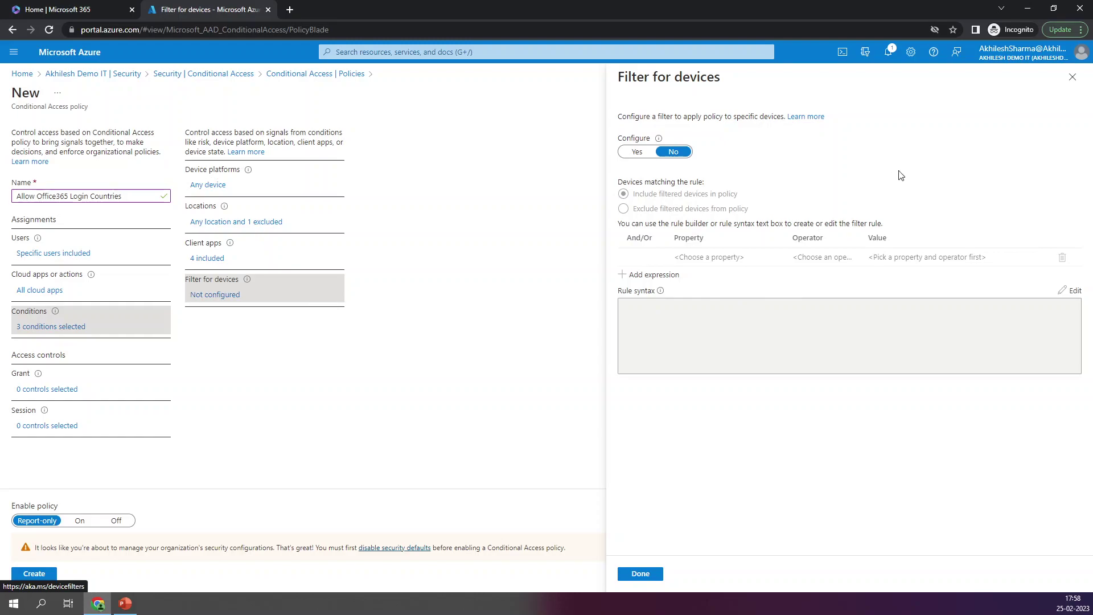
left_click(1073, 77)
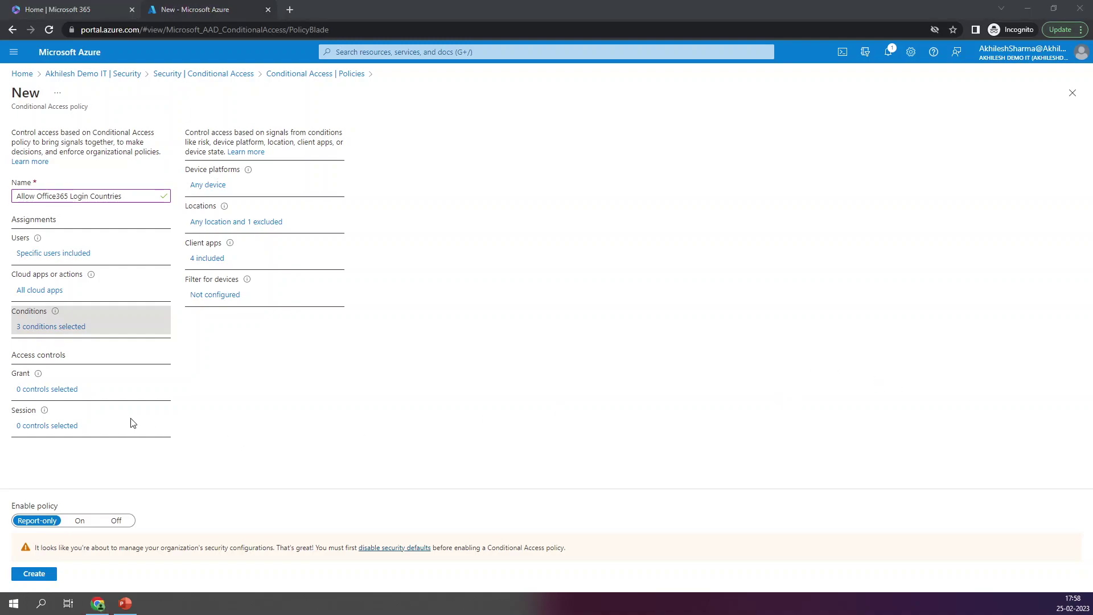
Set the policy's grant control to block access, requiring all the selected controls
left_click(48, 392)
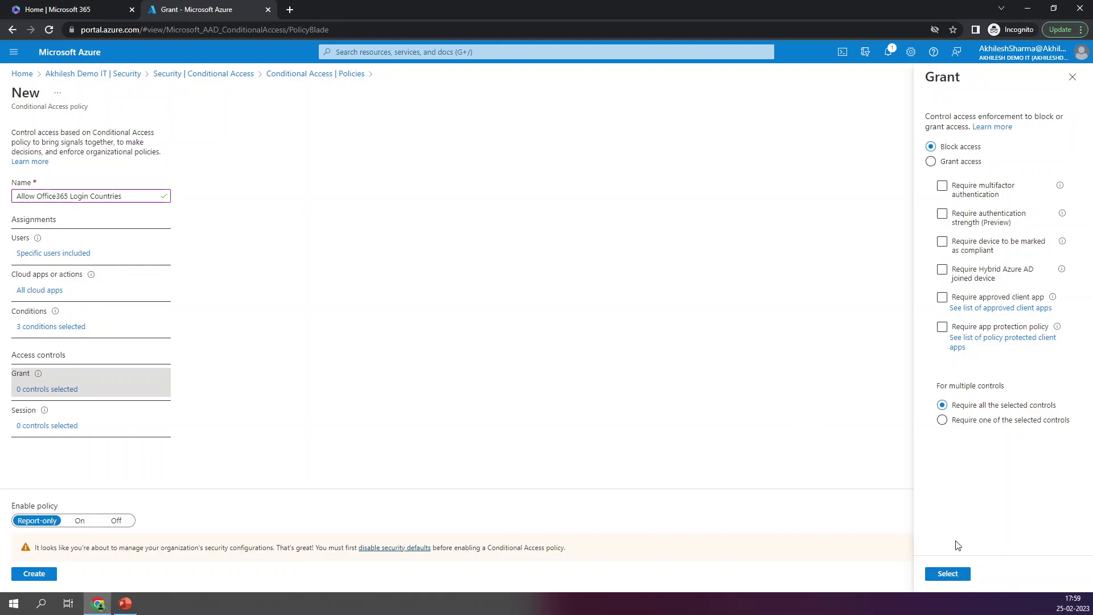
left_click_drag(944, 386, 1001, 387)
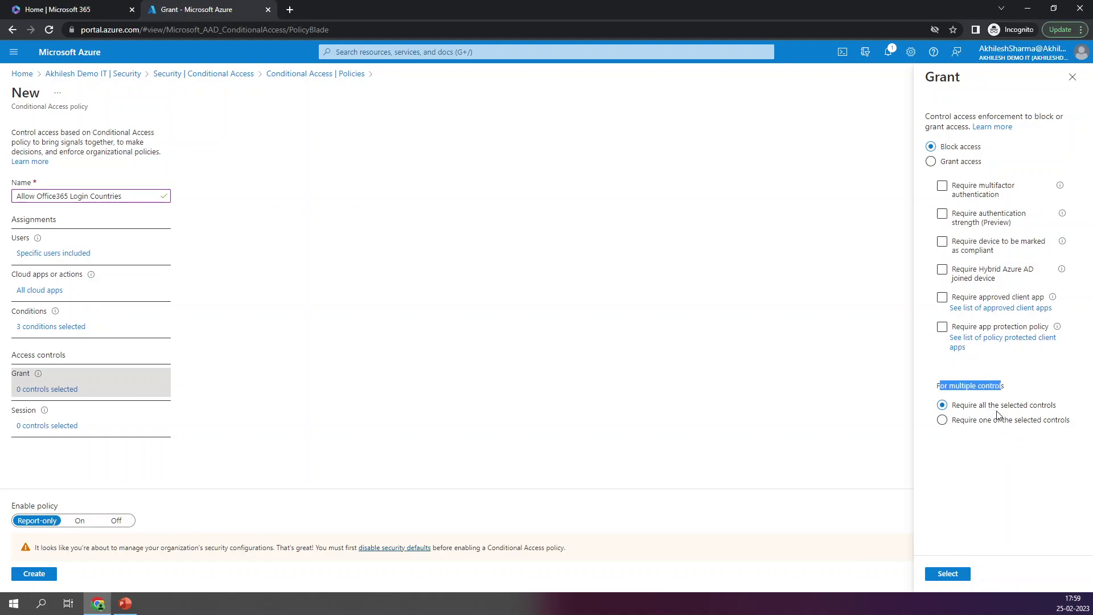
left_click(1037, 387)
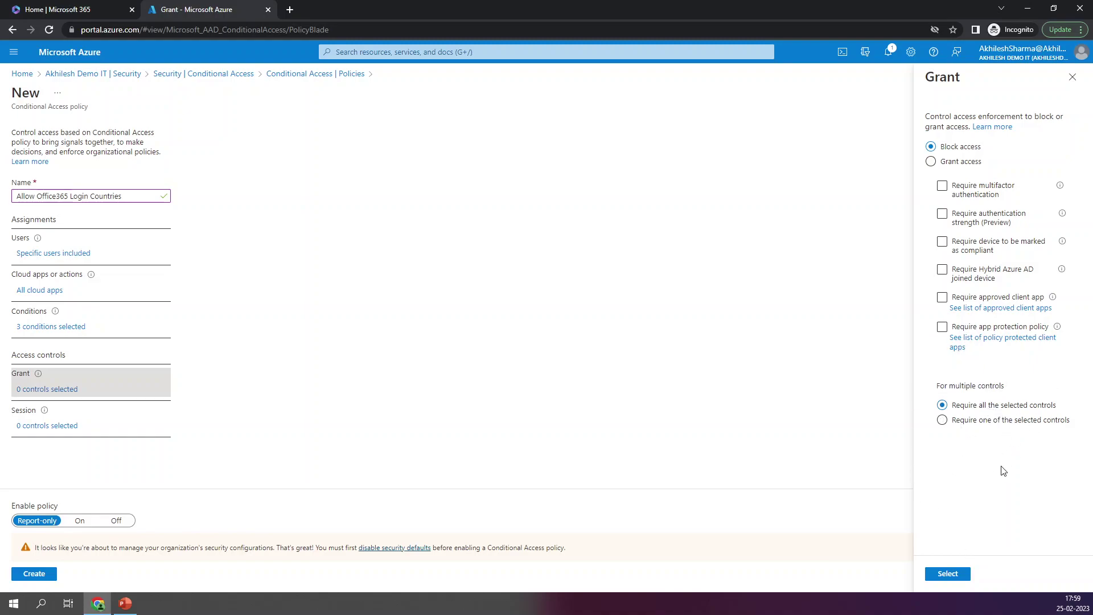
left_click(948, 574)
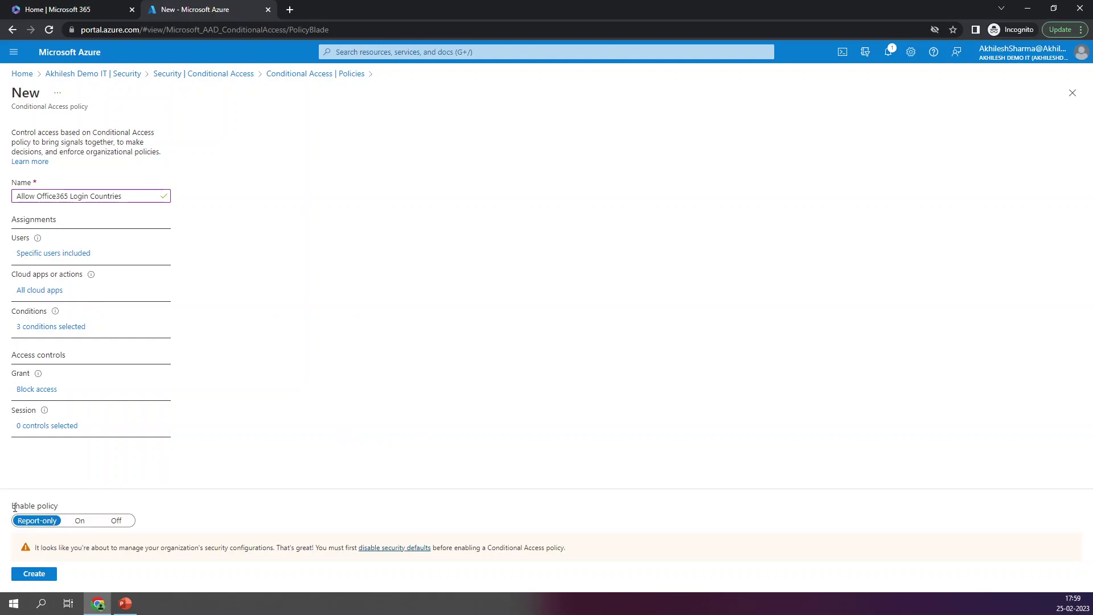
Switch the policy's enable state to On and try to create the policy
left_click_drag(13, 507, 50, 507)
left_click(78, 523)
left_click(80, 521)
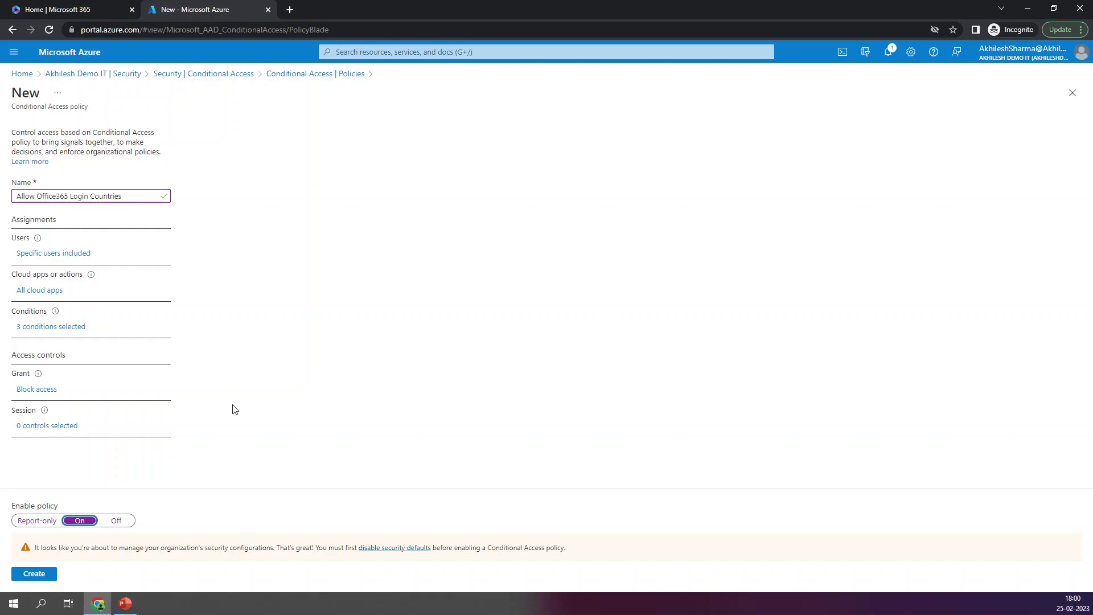
left_click(34, 574)
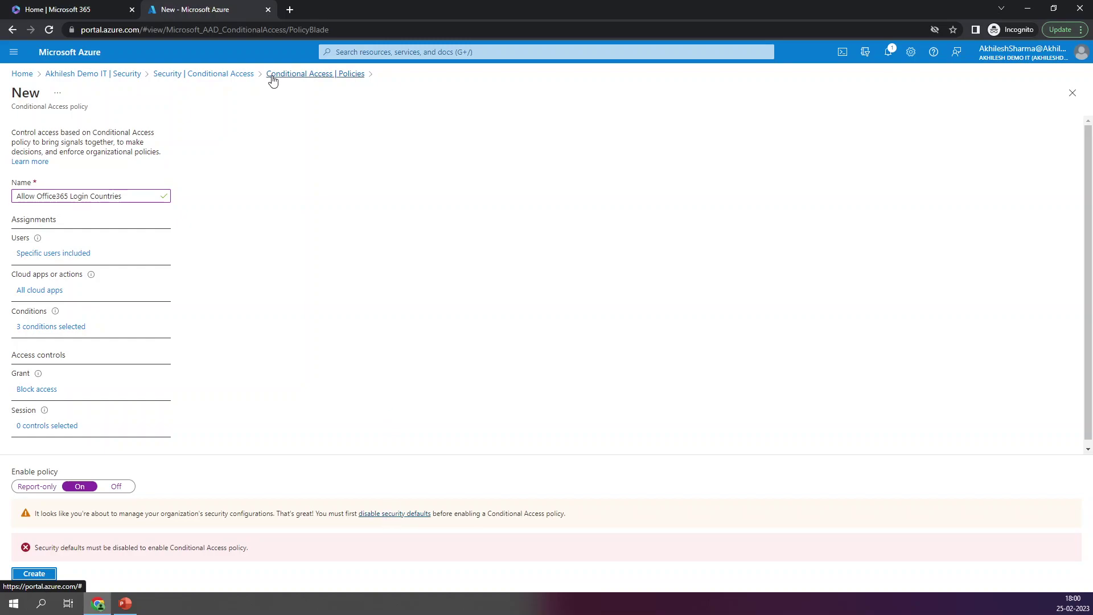
Open portal.azure.com in a new browser tab and postpone the request for more account security information
left_click(289, 9)
type("po")
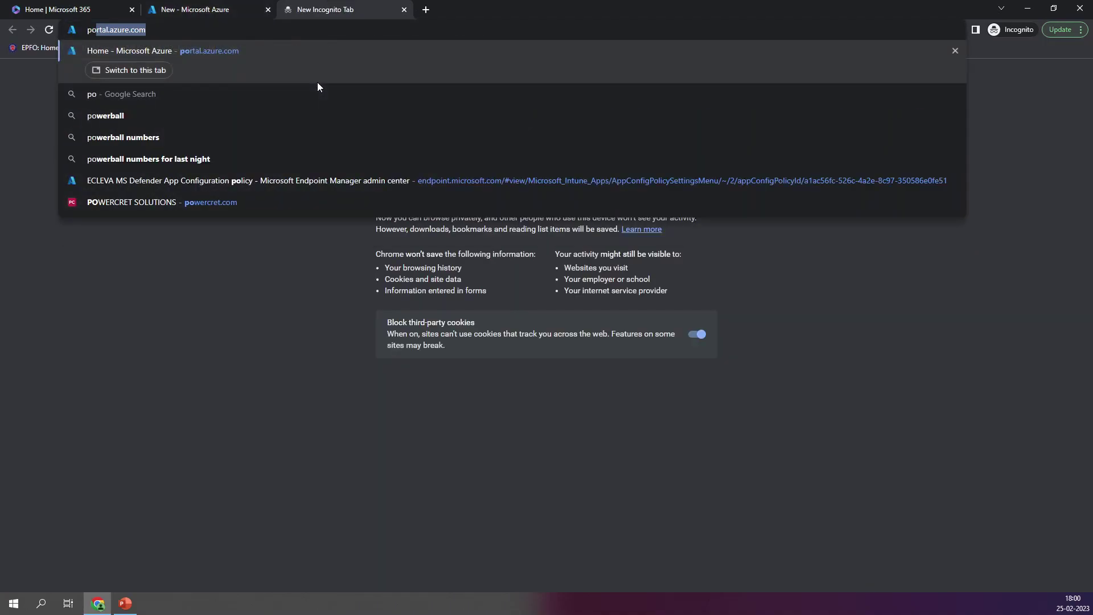
key("Return")
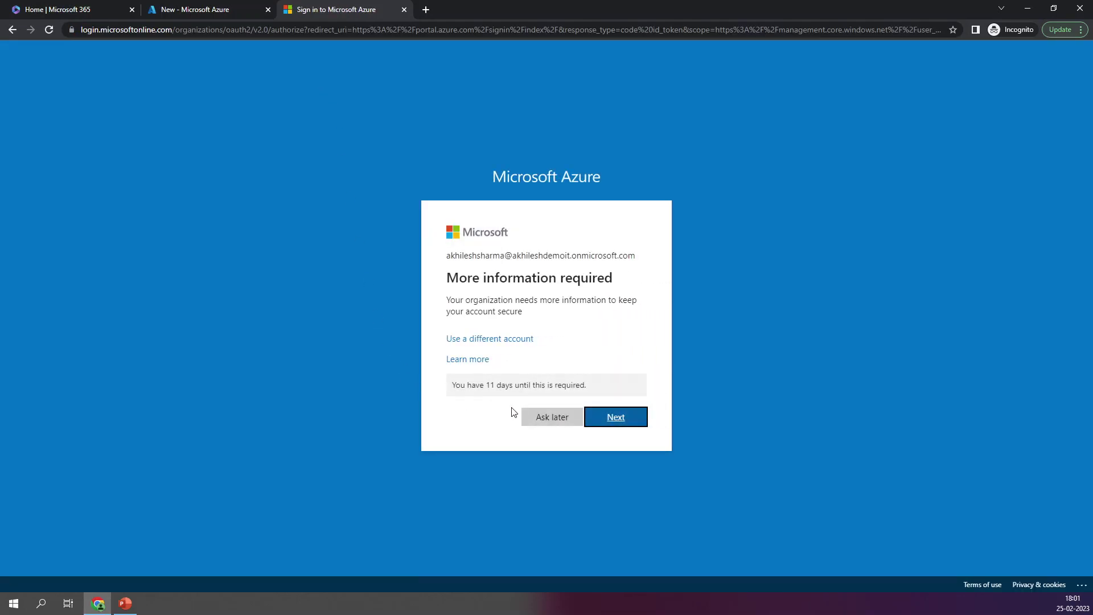
left_click(534, 417)
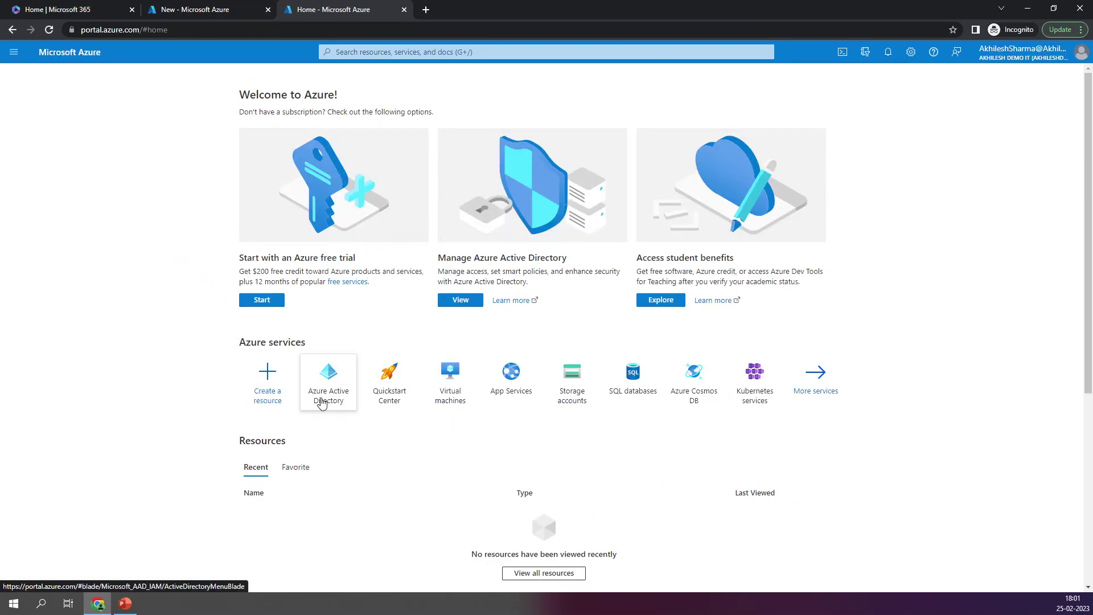
Open the security defaults settings from the Azure Active Directory tenant's properties
mouse_move(324, 383)
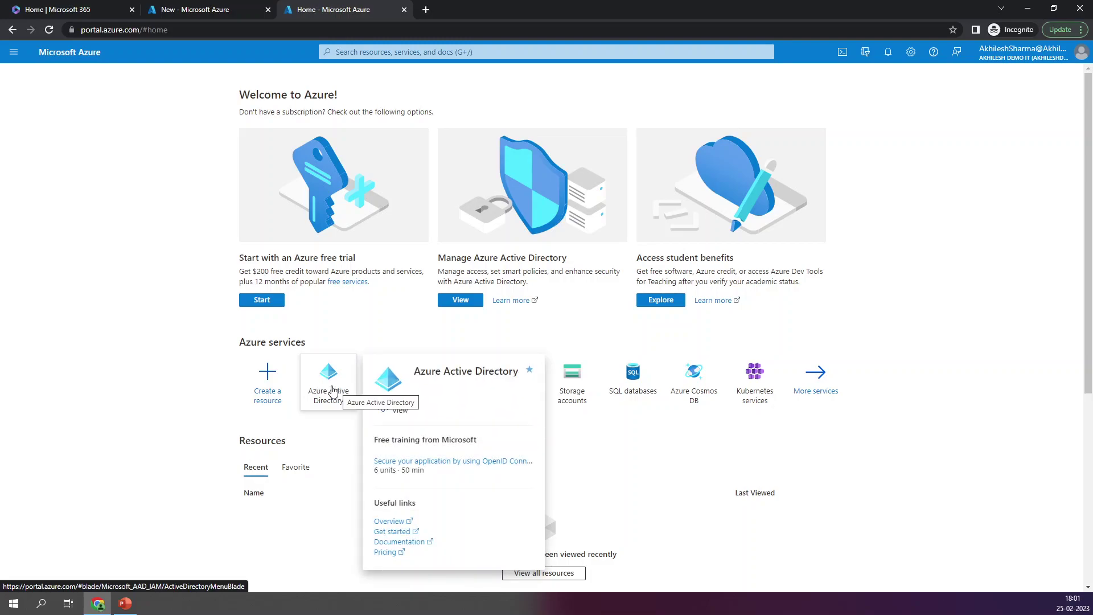
left_click(332, 389)
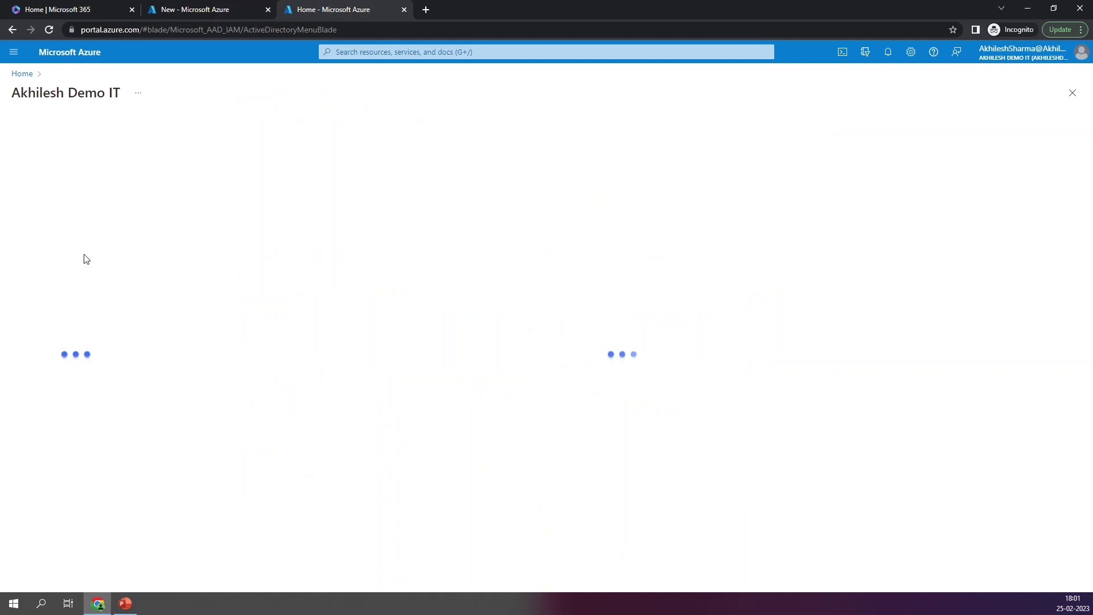
scroll(85, 259, "down", 5)
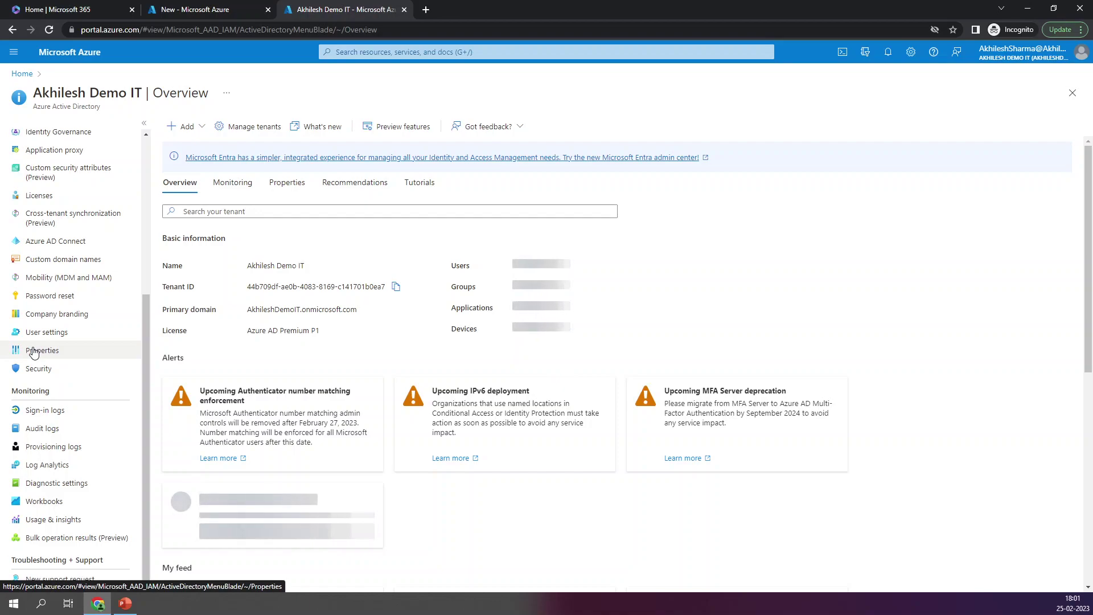
left_click(34, 352)
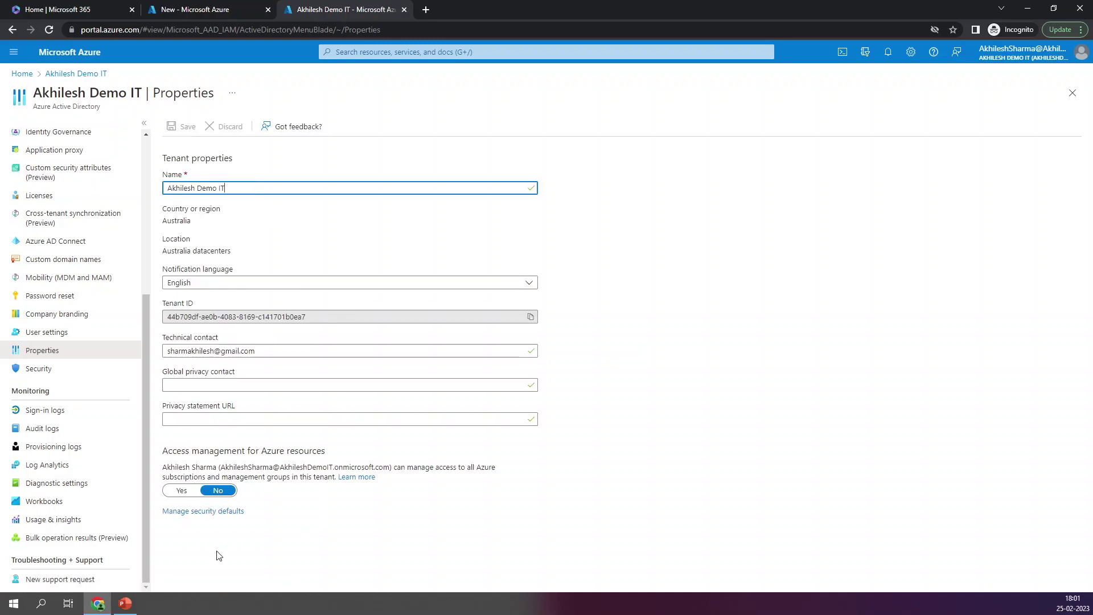
left_click(186, 514)
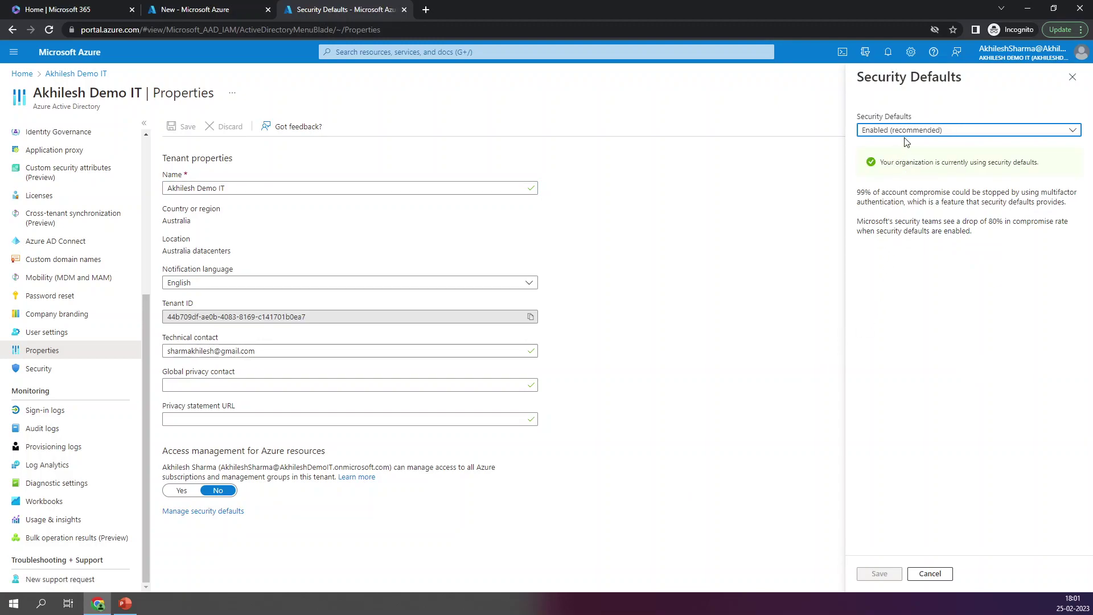
Disable security defaults with the reason "My organization is using Conditional Access", then save, confirm and dismiss the notification
left_click(900, 137)
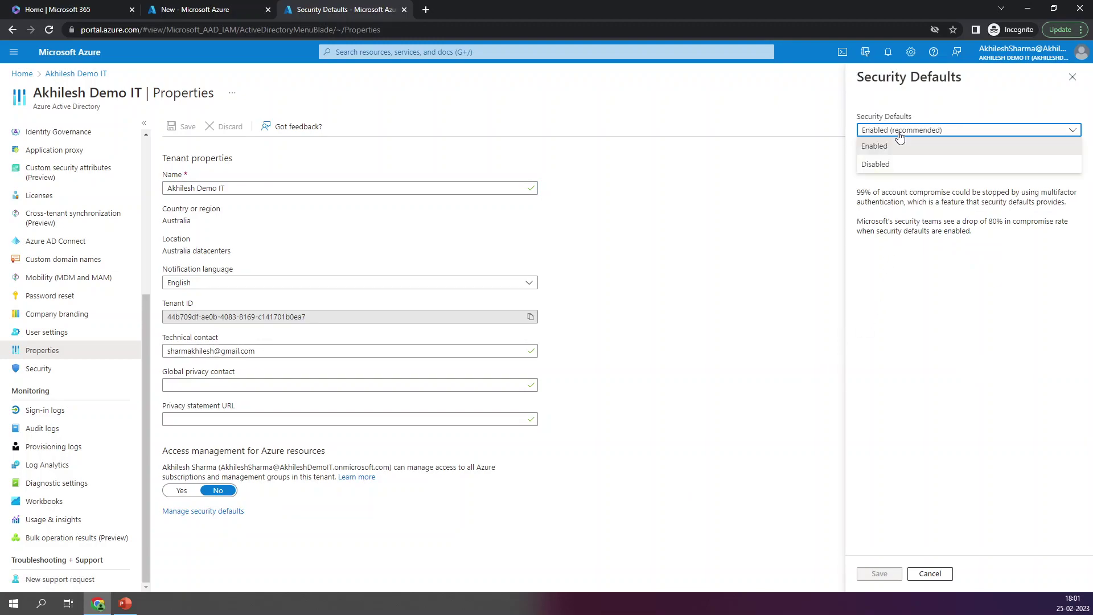
left_click(891, 164)
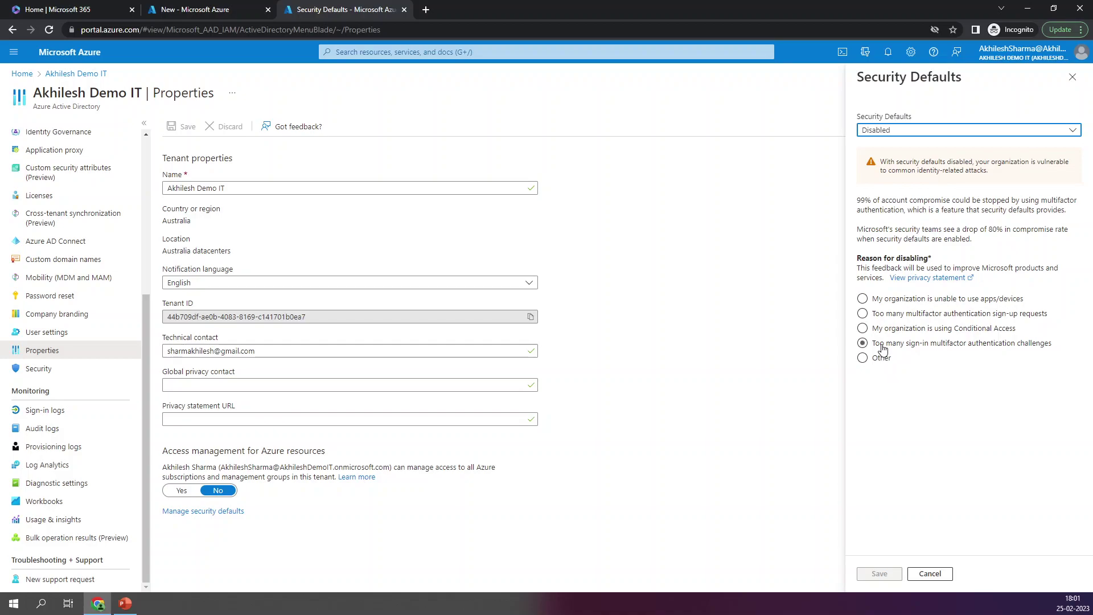
left_click(897, 331)
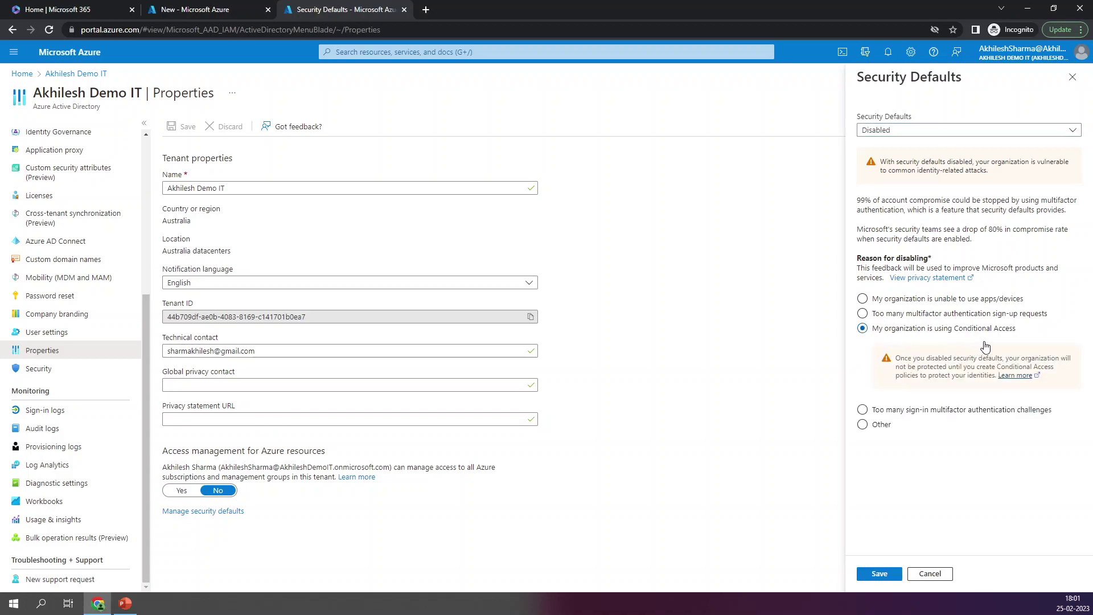
left_click(880, 575)
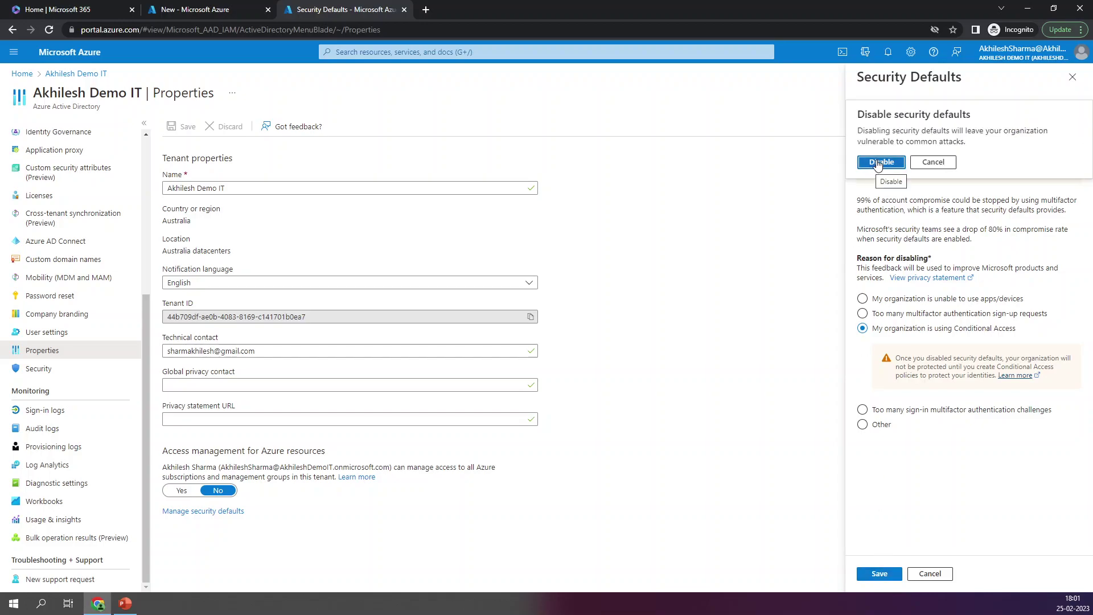
left_click(878, 163)
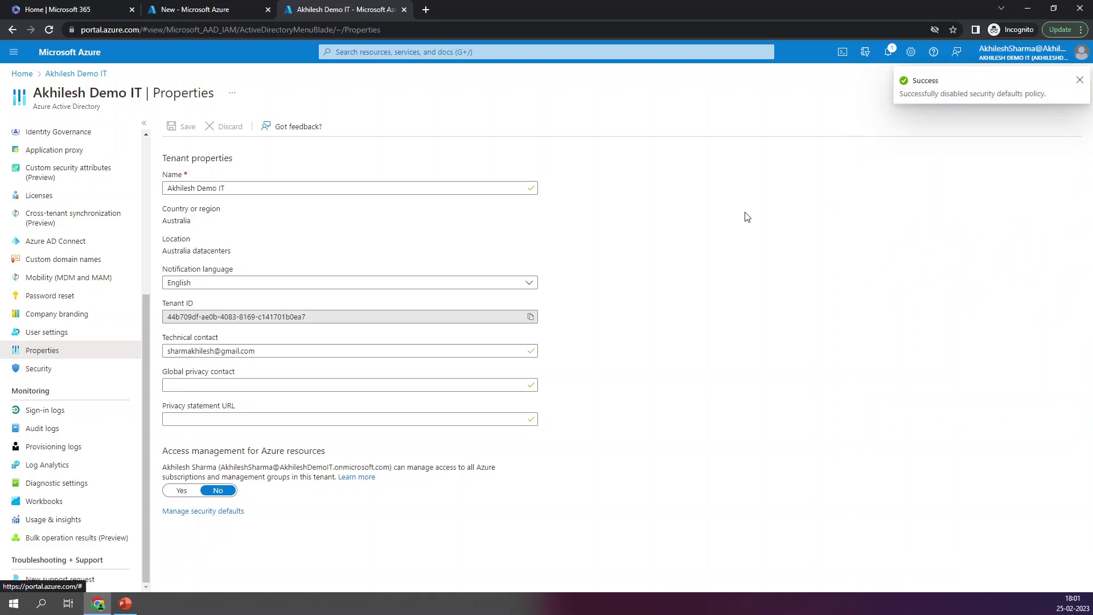
left_click(1080, 80)
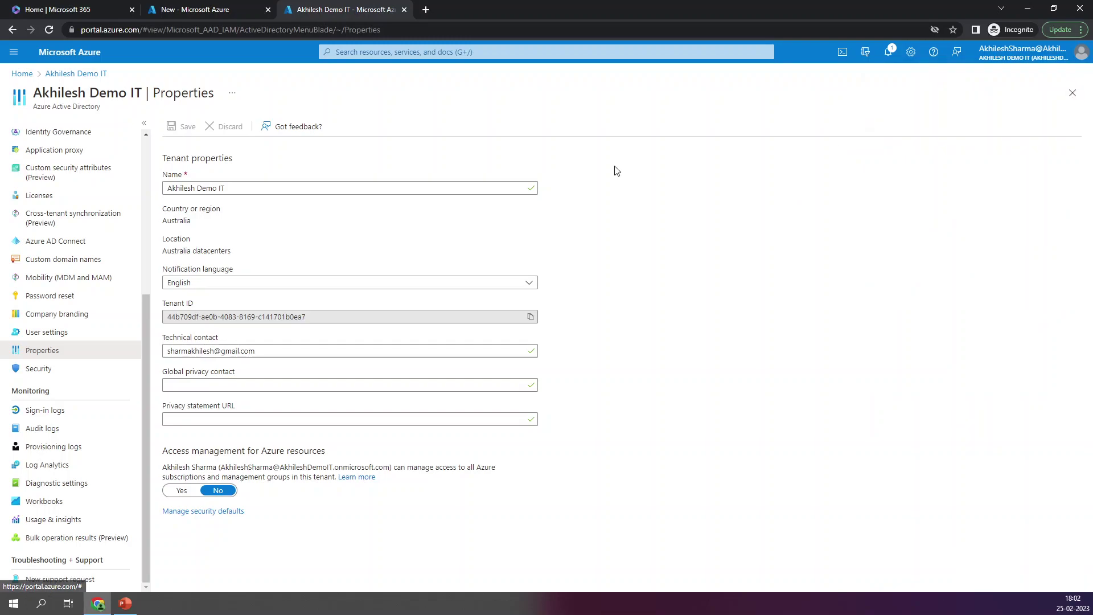
Return to the drafted Conditional Access policy and create "Allow office365 Access from Countries" with its enable state On
left_click(208, 11)
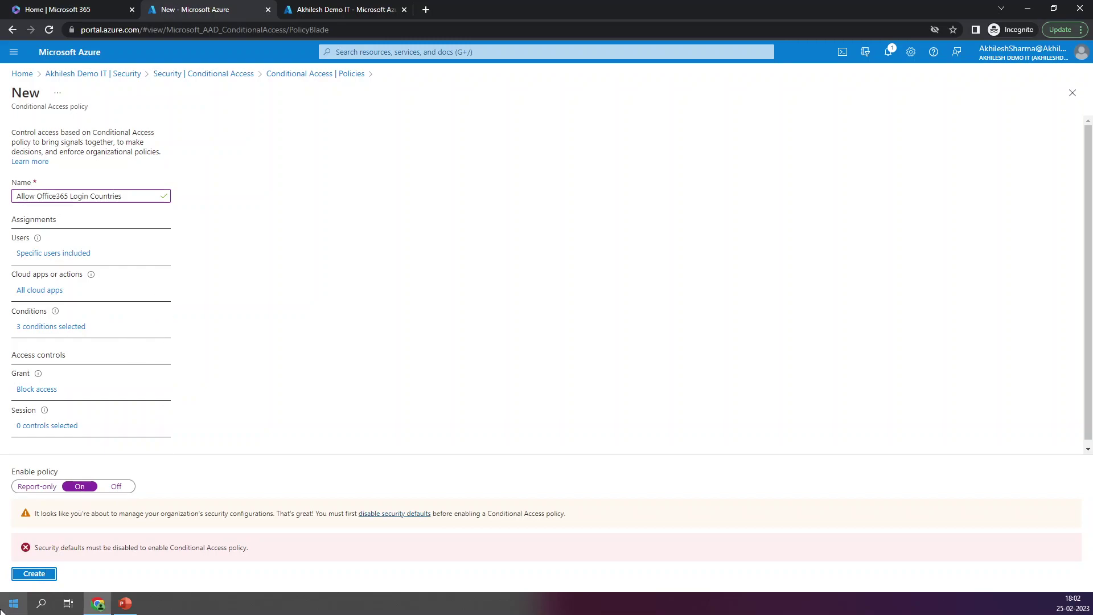
left_click(32, 575)
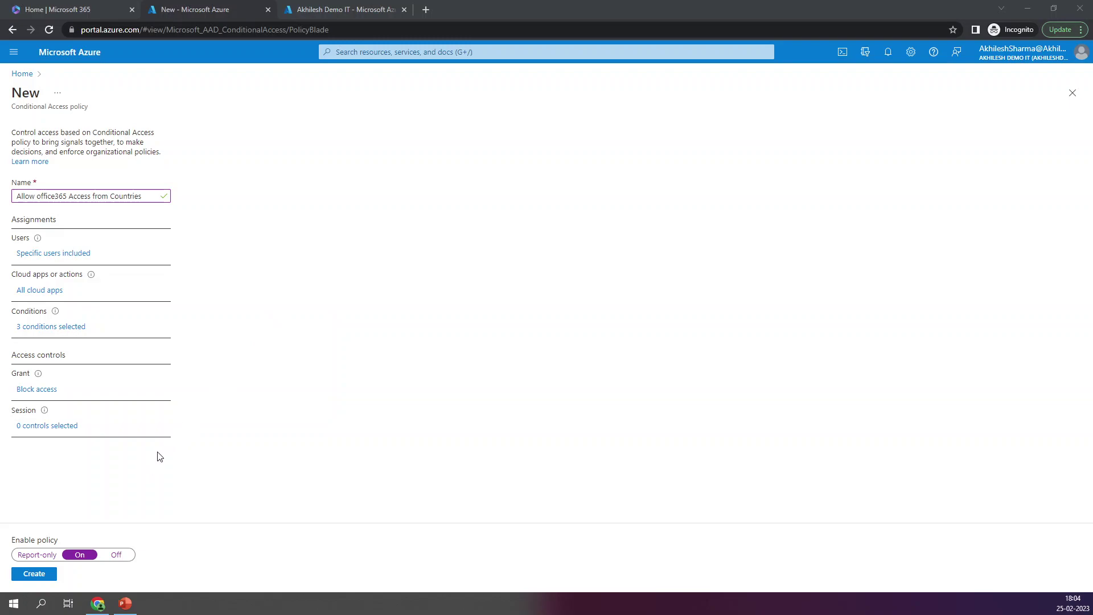
left_click(26, 579)
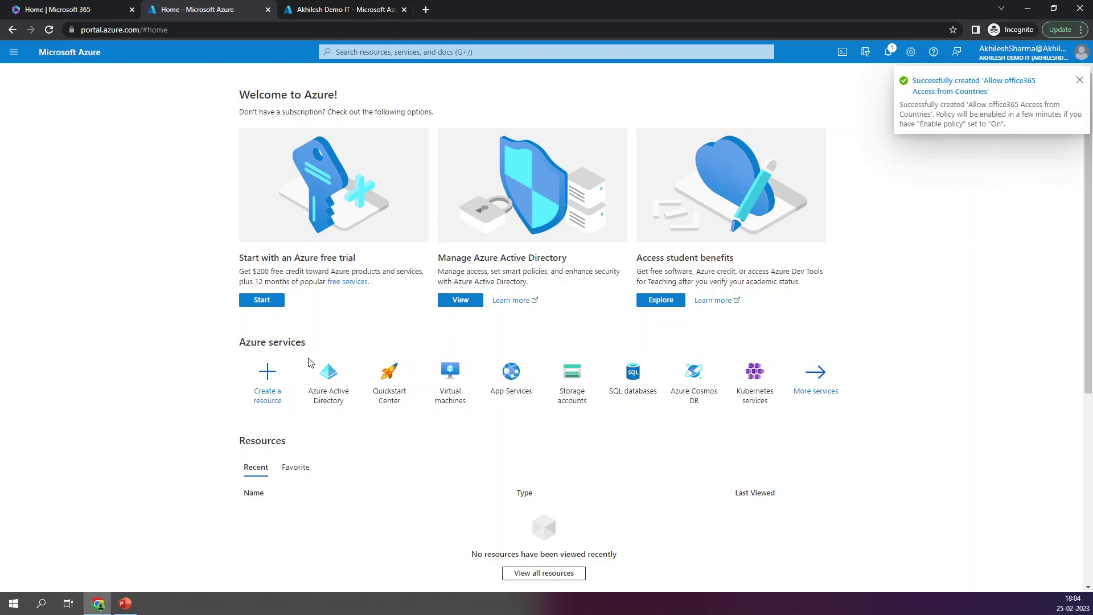
Open Conditional Access in Azure Active Directory's security section to view the policy list
left_click(330, 379)
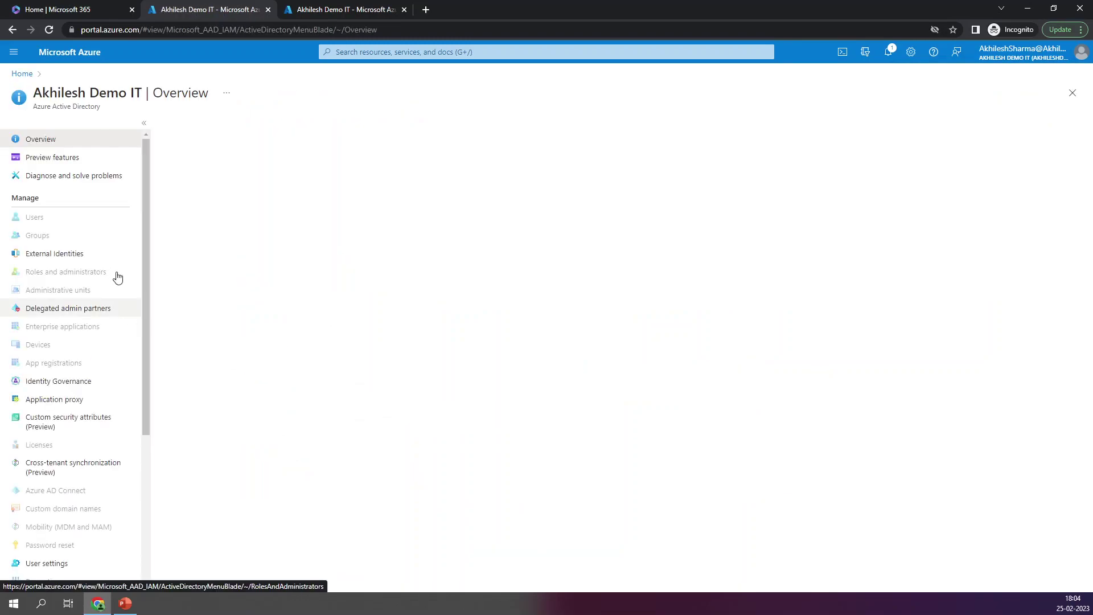
scroll(108, 282, "down", 3)
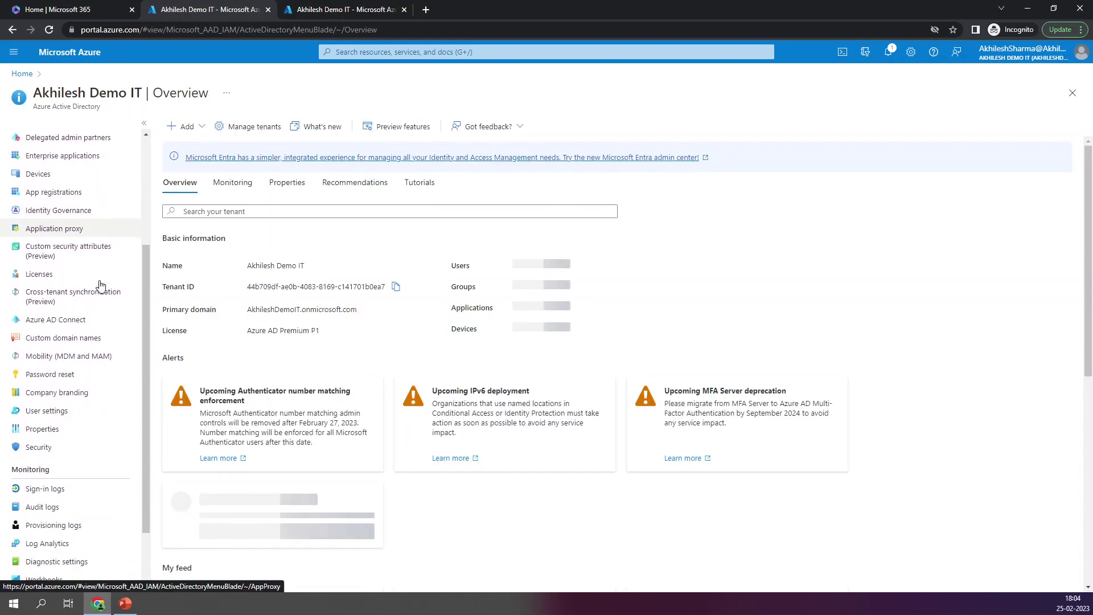
left_click(35, 448)
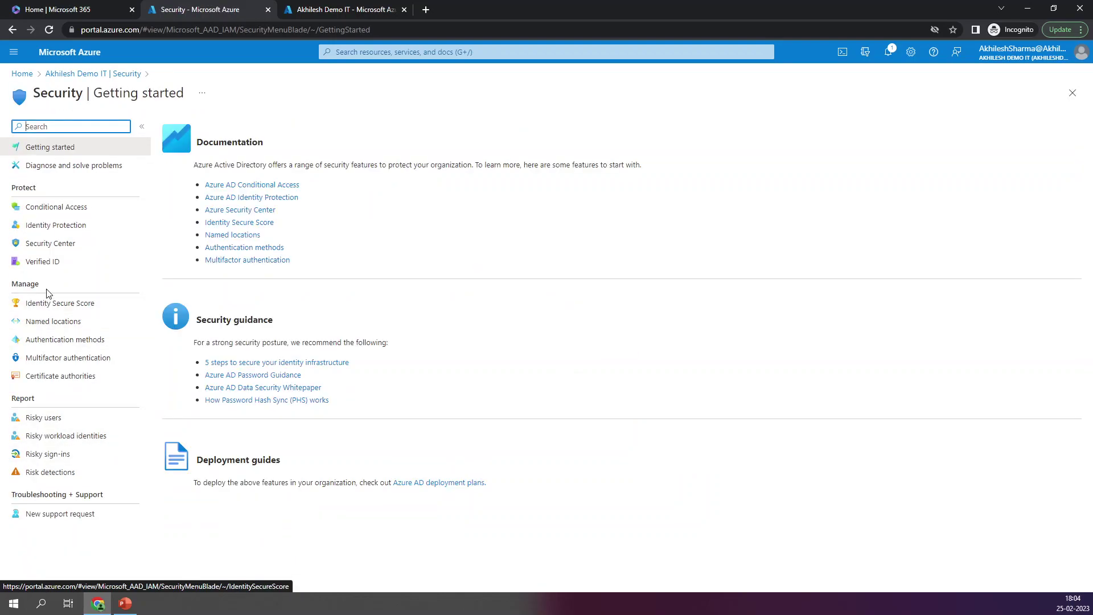
left_click(57, 208)
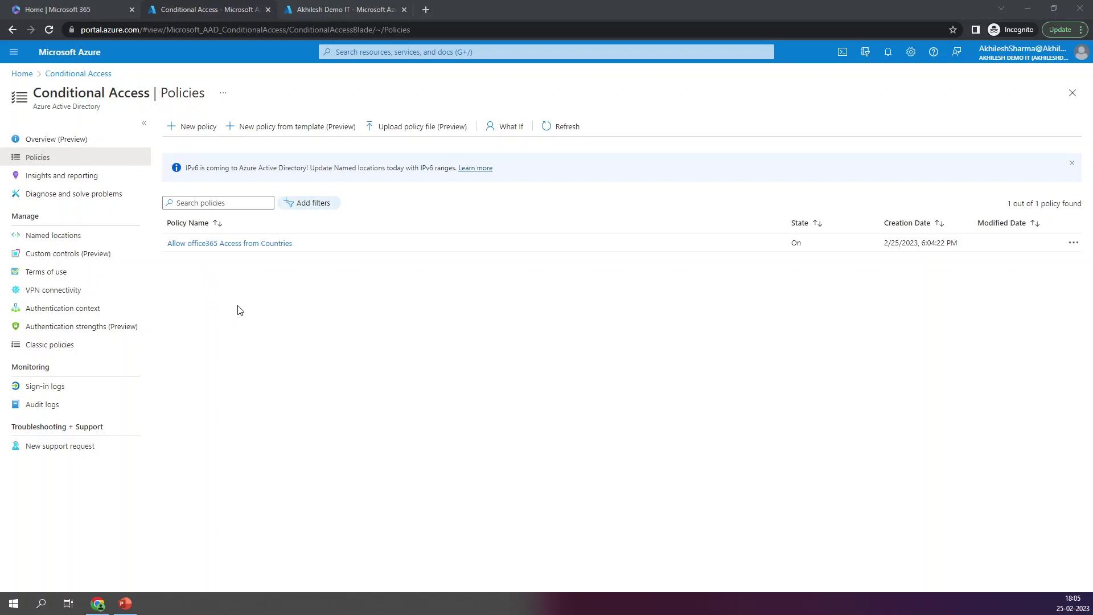
Check the tenant's security defaults setting in the other browser tab, close it and return to the Conditional Access policies
left_click(378, 11)
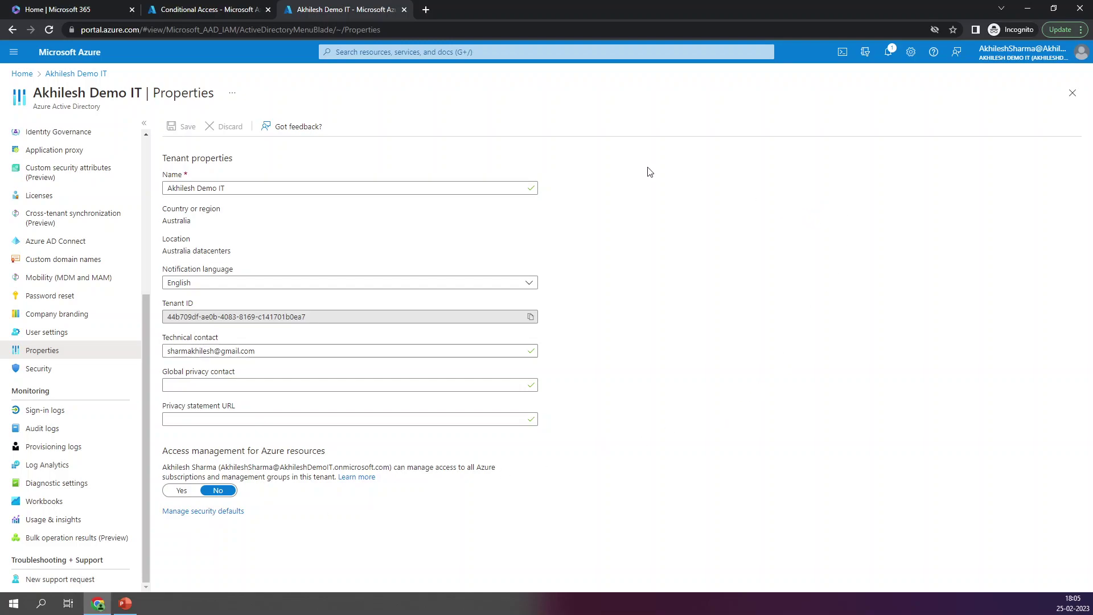
left_click(204, 512)
left_click(1072, 77)
left_click(225, 12)
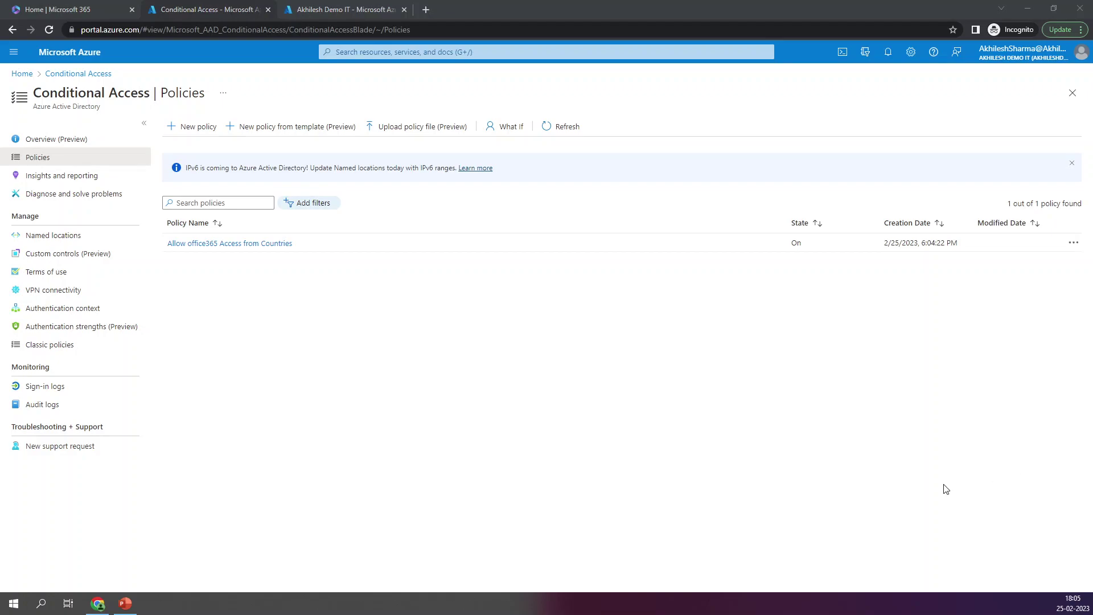
View the available actions and configuration of "Allow office365 Access from Countries", then return to the policy list, discarding any edits
left_click(1073, 243)
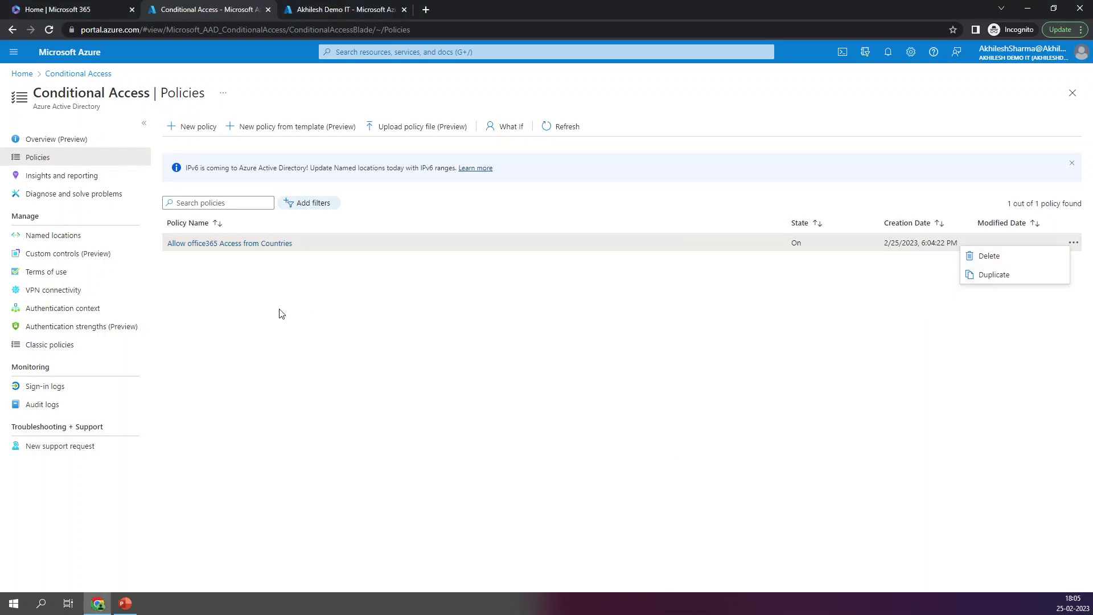
left_click(252, 253)
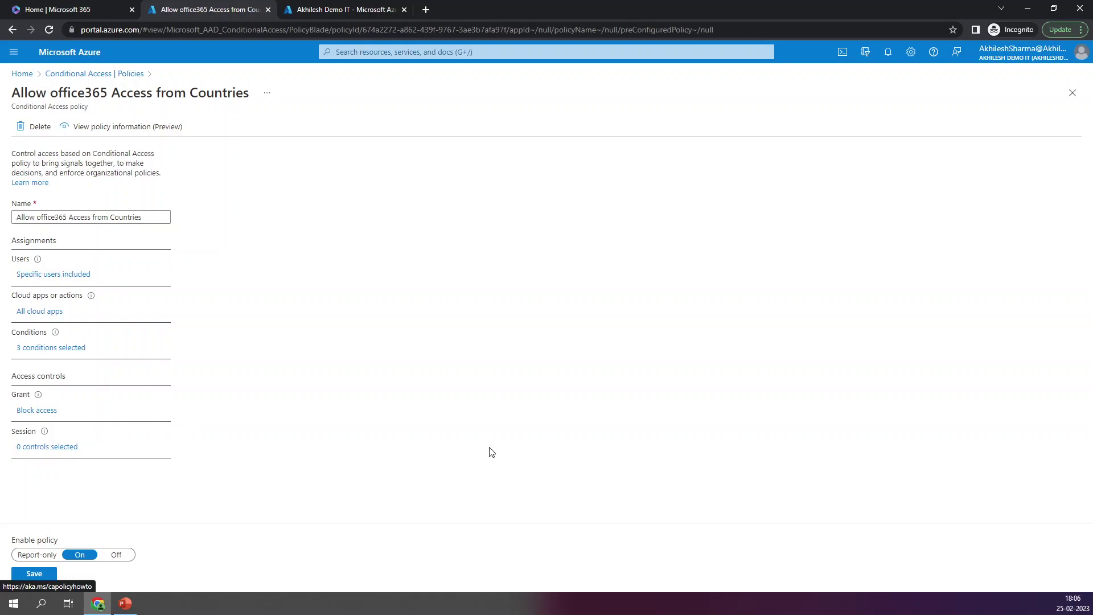
left_click(103, 75)
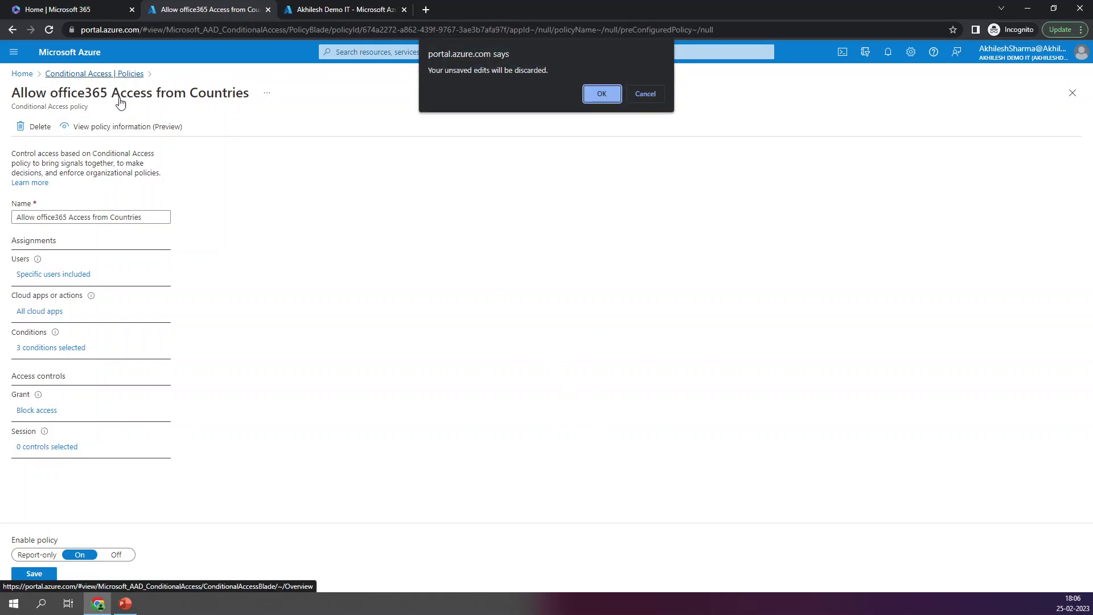
left_click(601, 94)
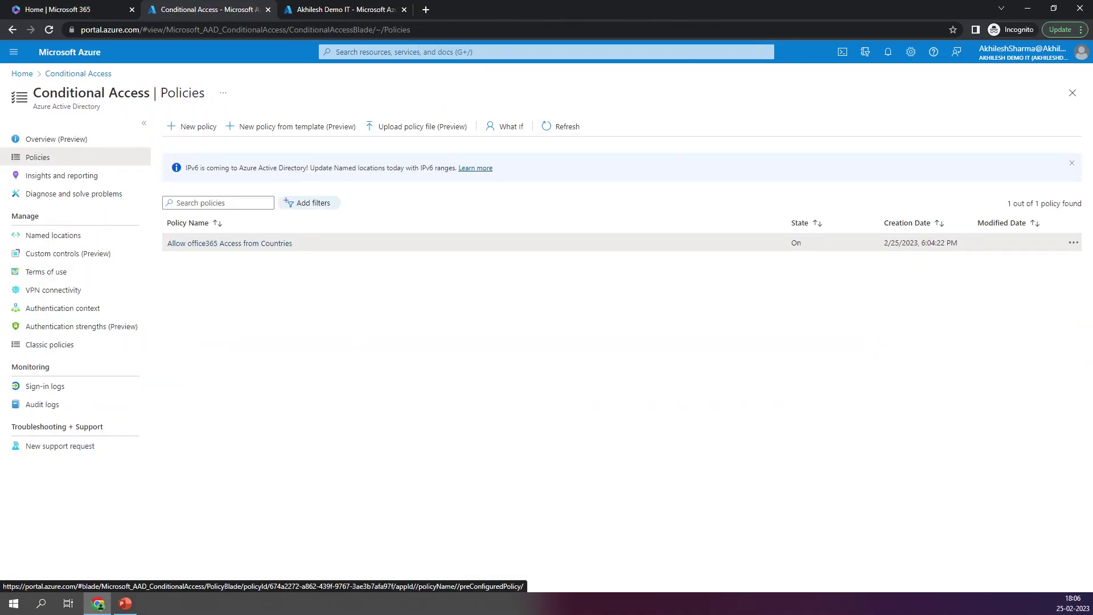